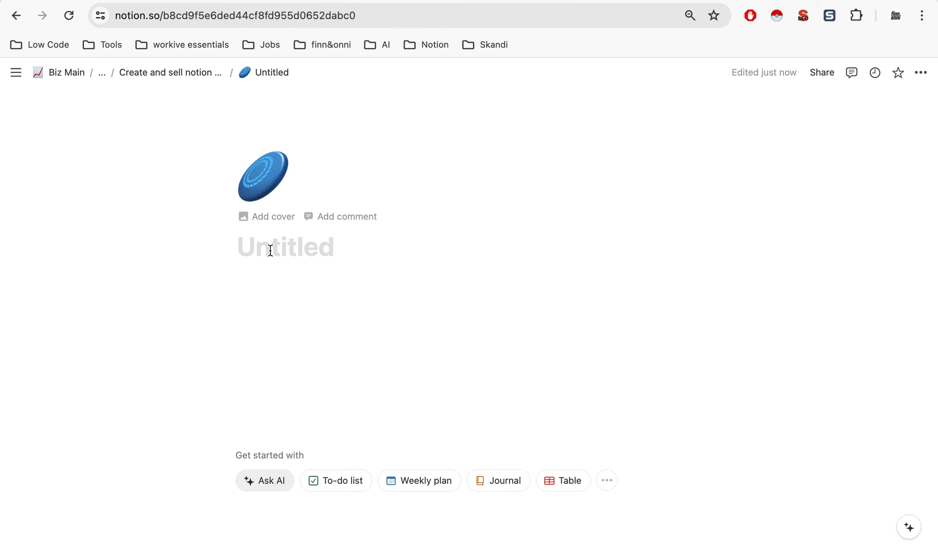
Add a page cover and change it to the first nebula image of the James Webb Telescope collection
click(278, 217)
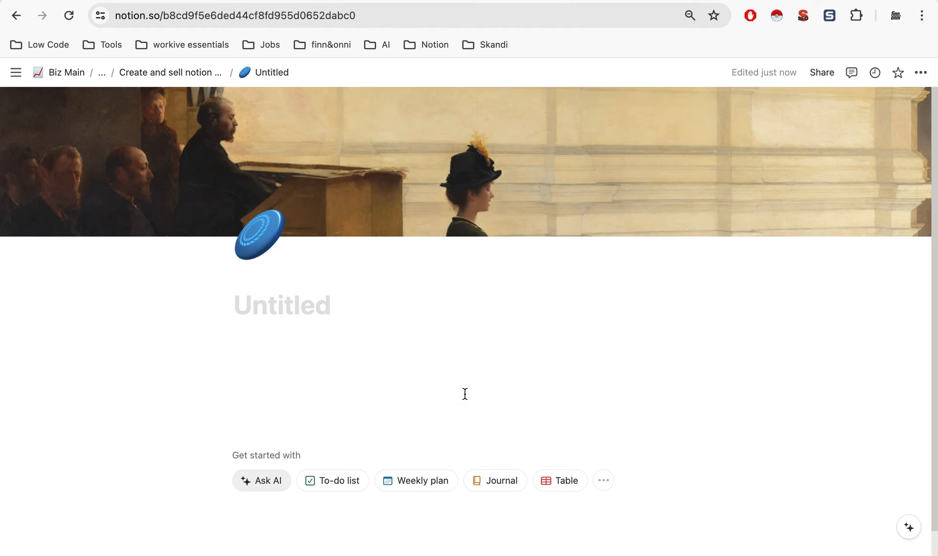
click(626, 109)
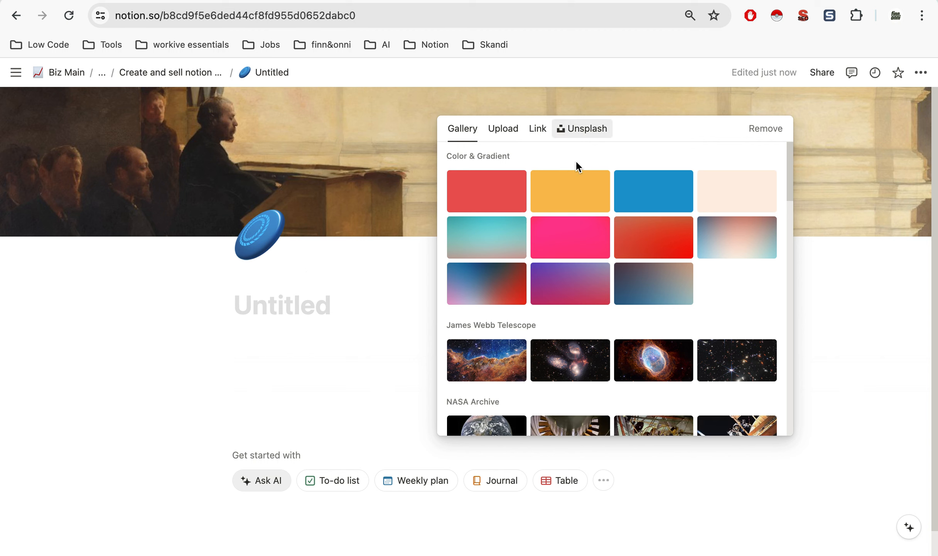
click(482, 358)
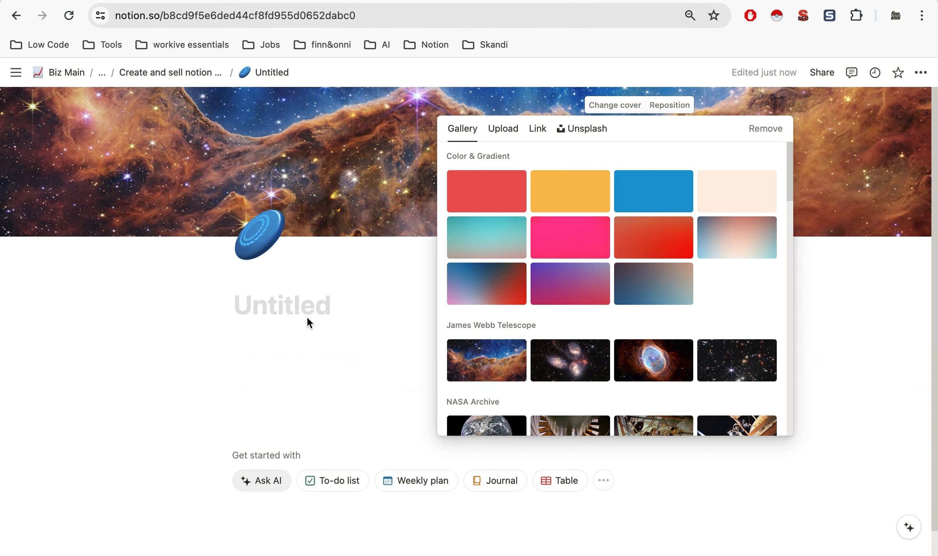
click(363, 348)
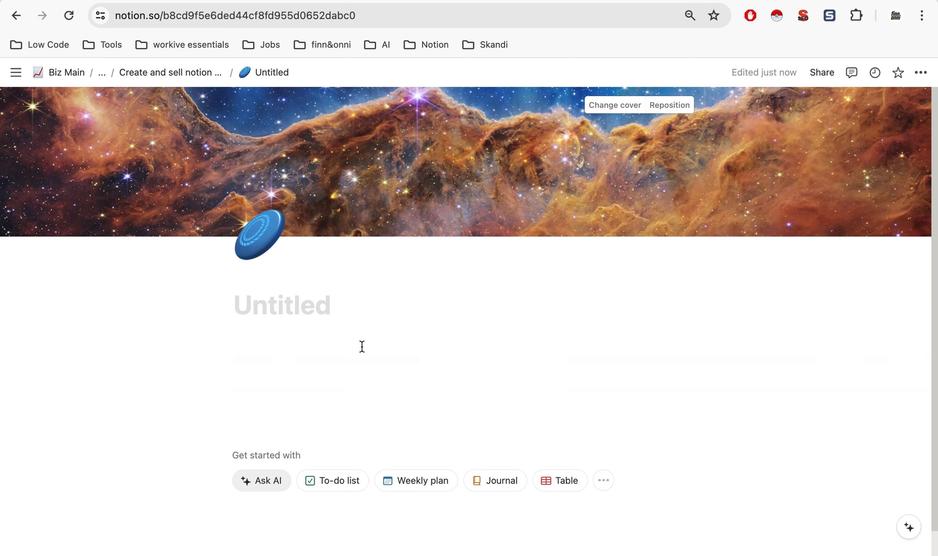
Title the untitled page "Example Page"
scroll(361, 342, down, 1)
click(278, 276)
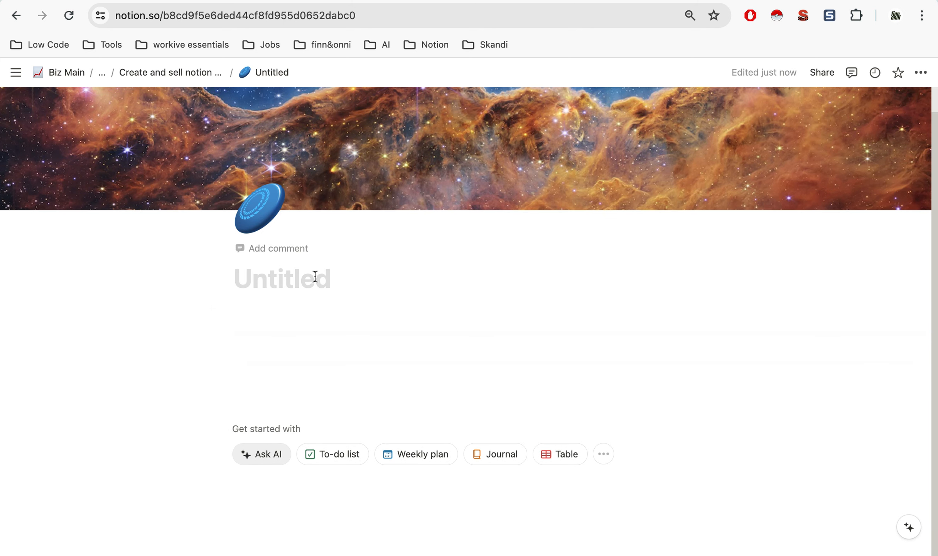
text(Exa,)
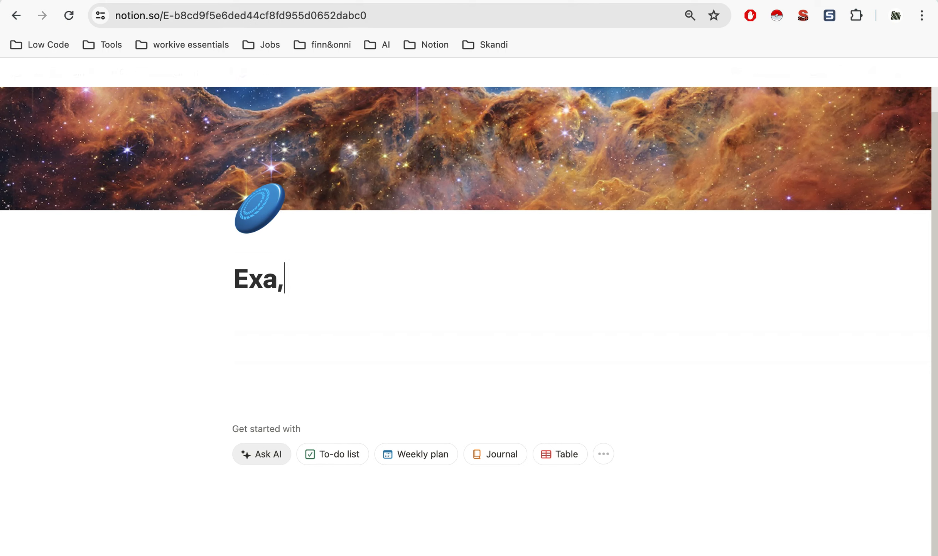
text(ül)
key(BackSpace)
key(BackSpace)
key(BackSpace)
text(,)
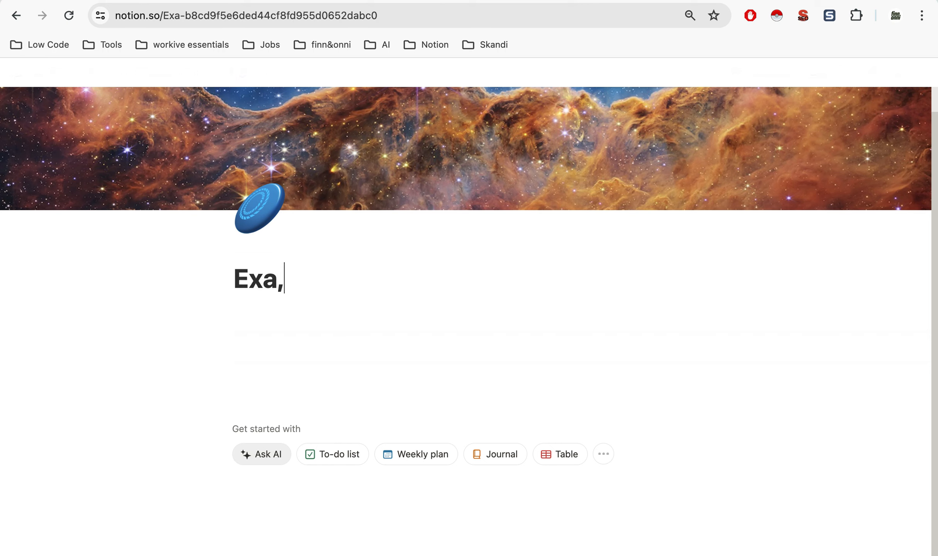
key(BackSpace)
text(mple)
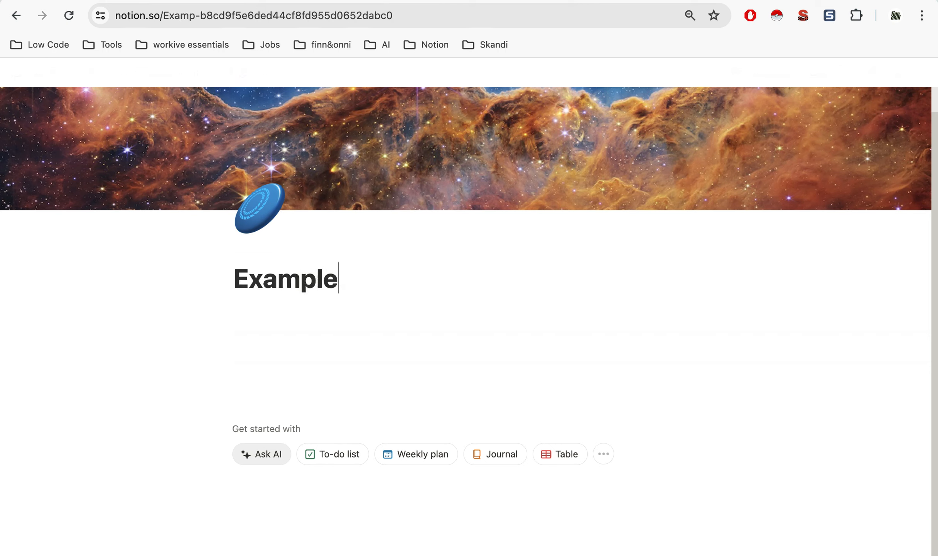
text( Page)
click(270, 306)
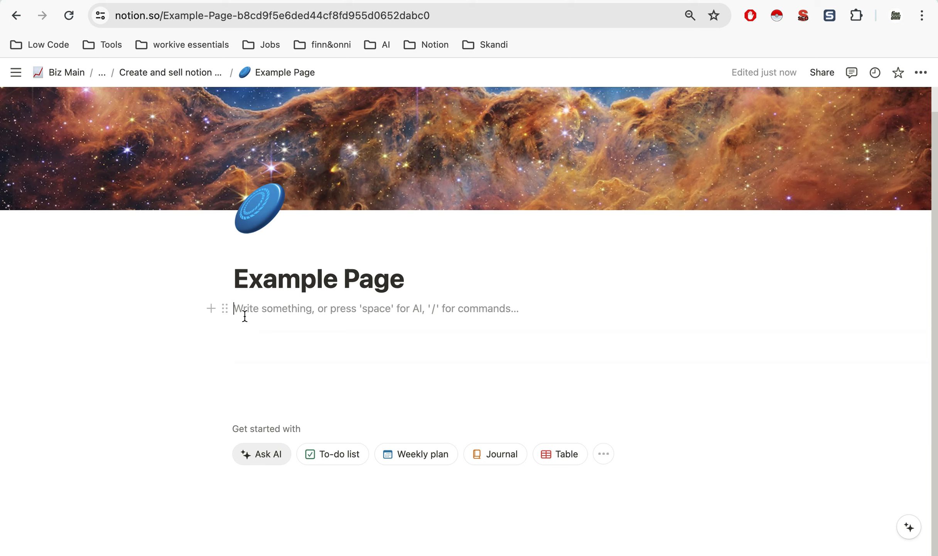
text(lsdöadk)
key(BackSpace)
key(BackSpace)
key(BackSpace)
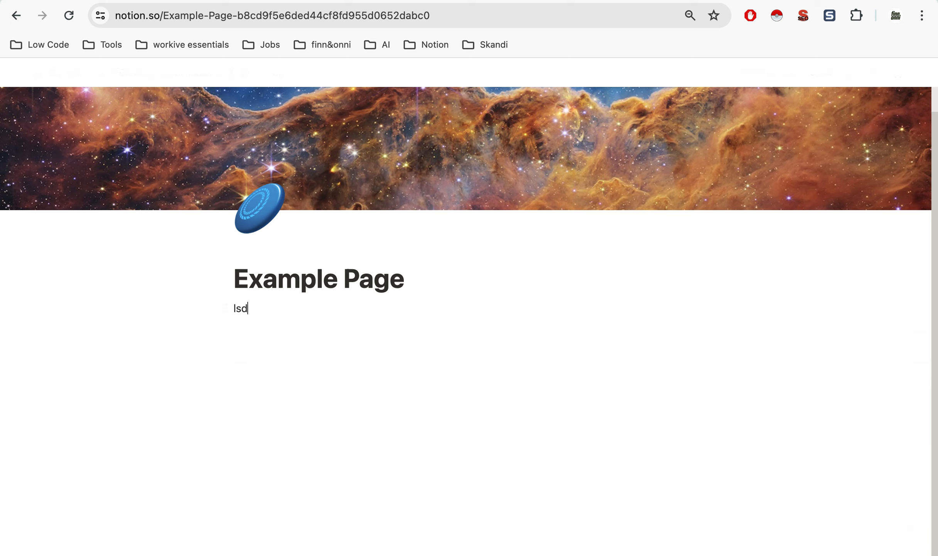
key(BackSpace)
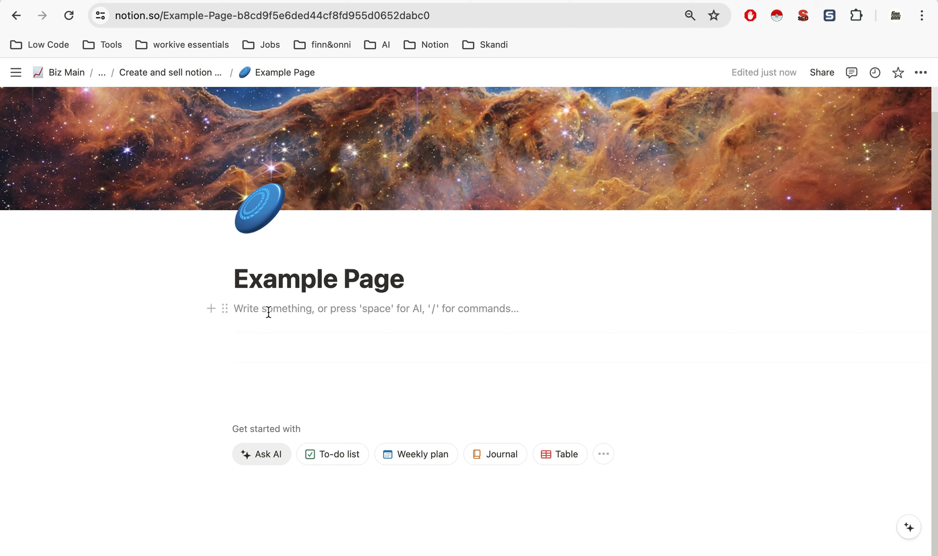
Insert a to-do list in the page body with a first item "To Do" and an empty second item
text(/)
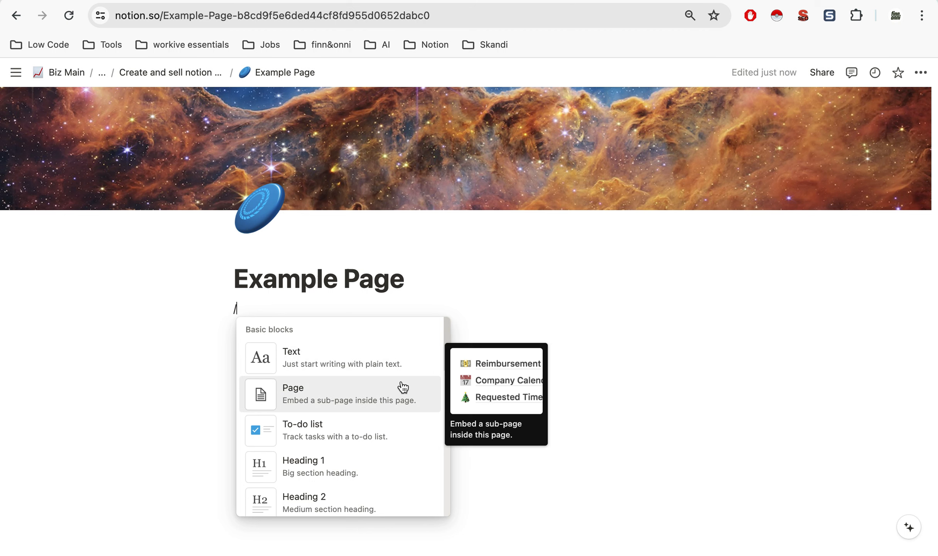
scroll(402, 383, down, 15)
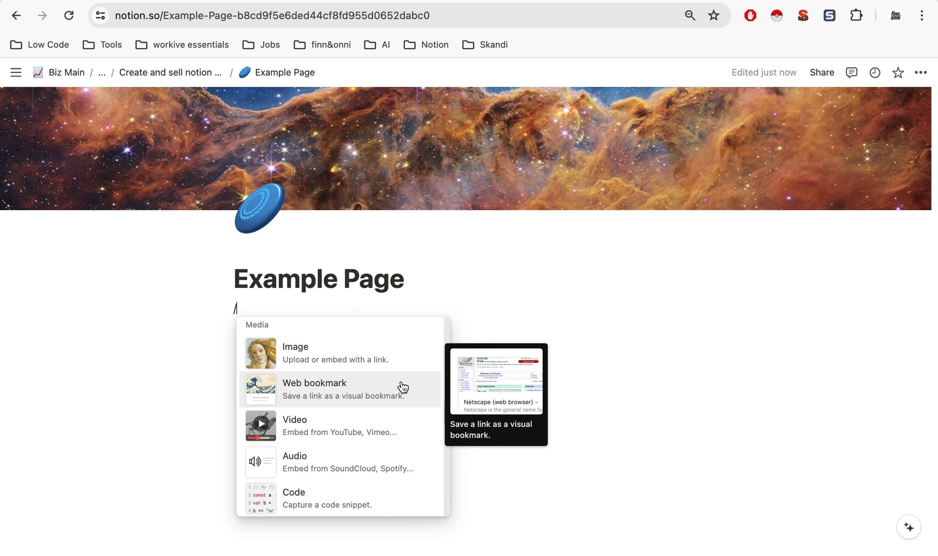
scroll(398, 385, up, 15)
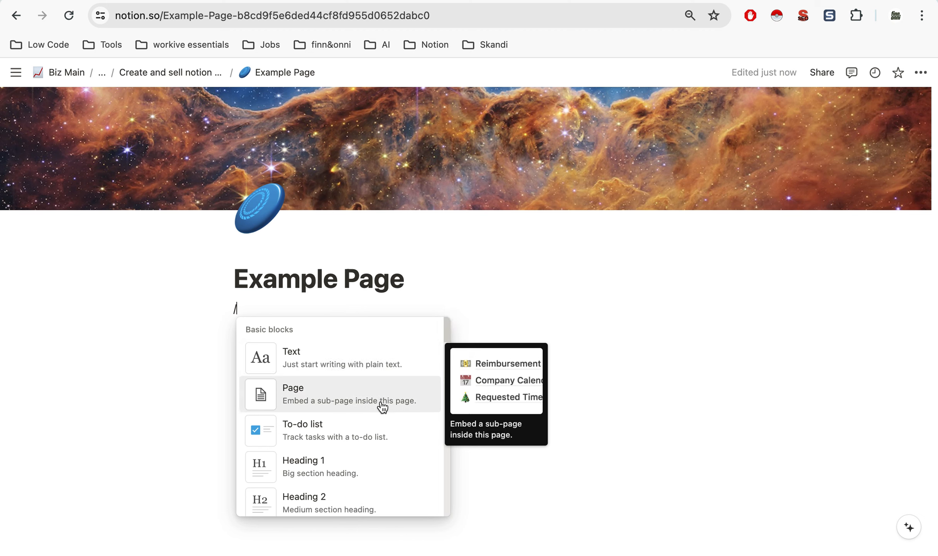
scroll(383, 437, down, 2)
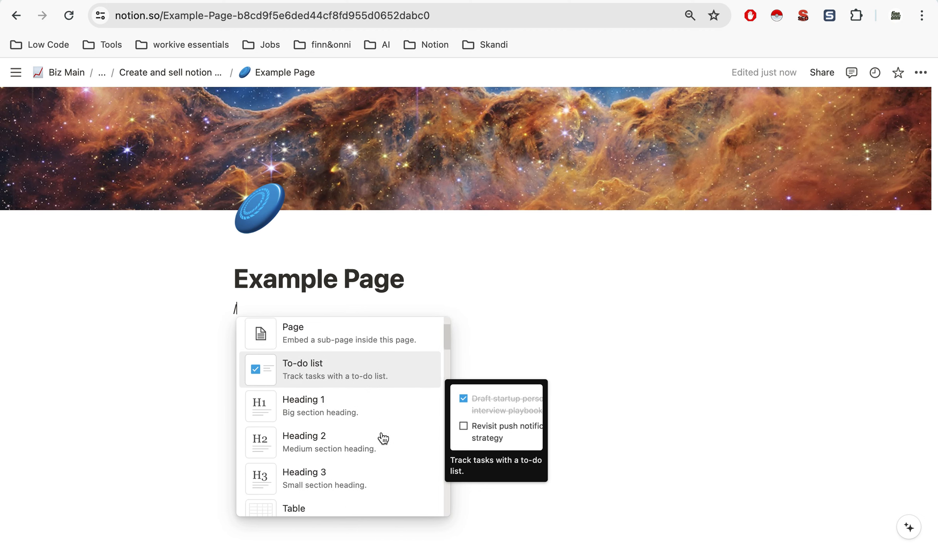
click(318, 361)
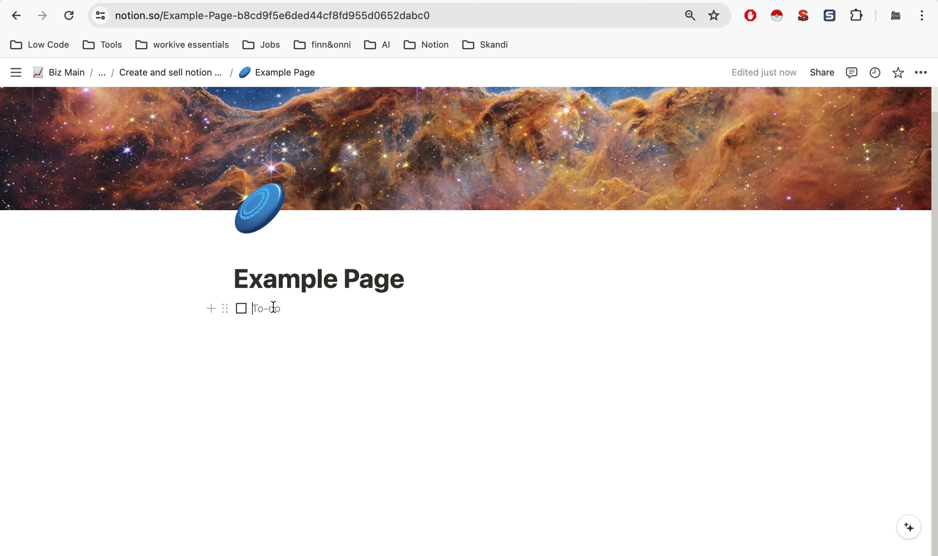
text(To Do)
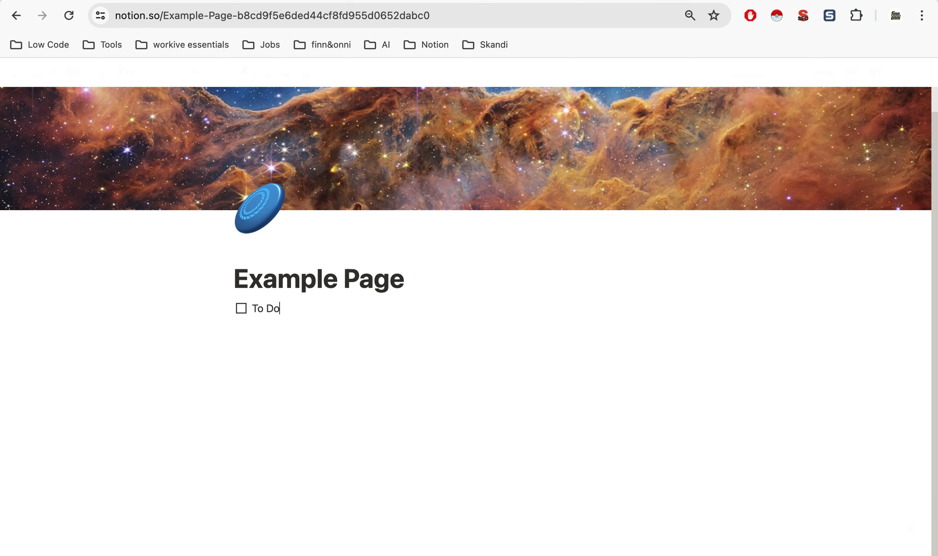
key(Return)
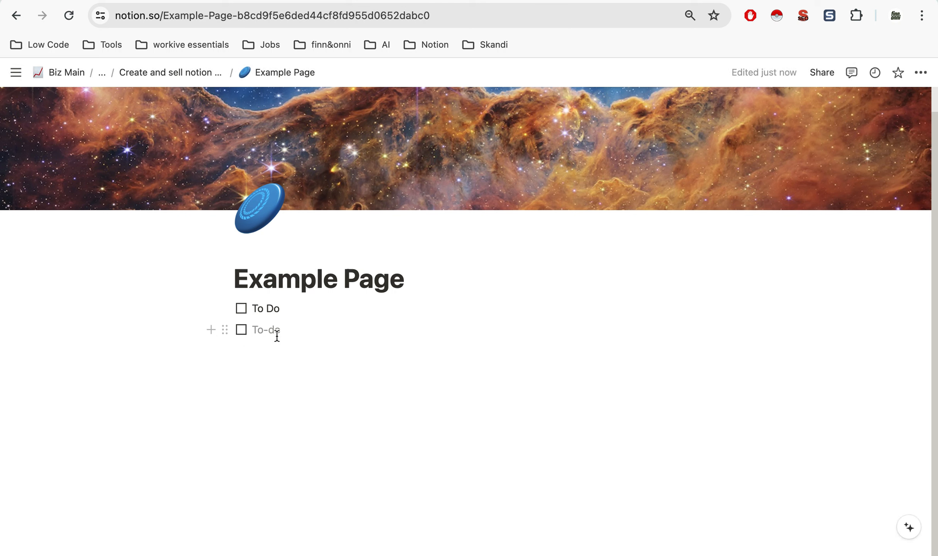
Tick and untick the "To Do" item, and remove and re-add the empty to-do below it
click(244, 311)
click(242, 309)
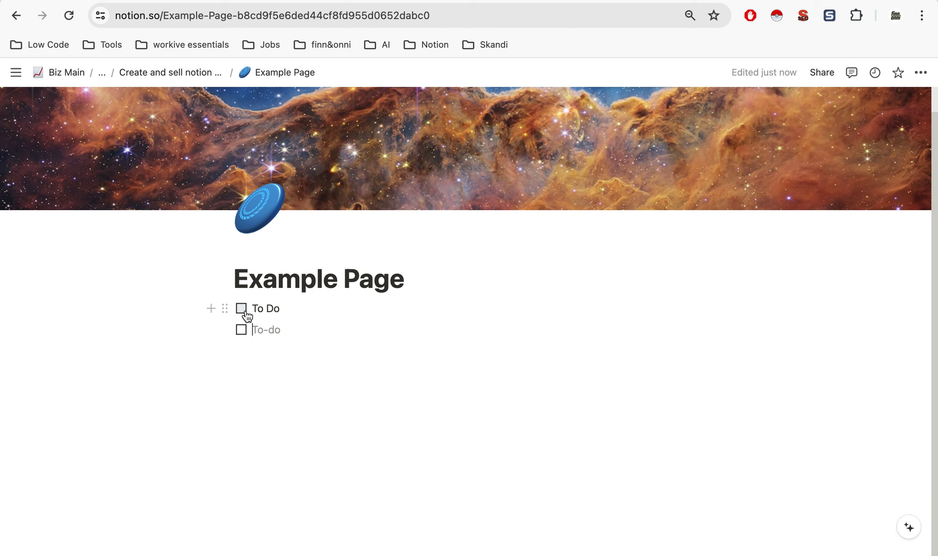
click(243, 349)
click(303, 331)
key(BackSpace)
key(BackSpace)
key(Return)
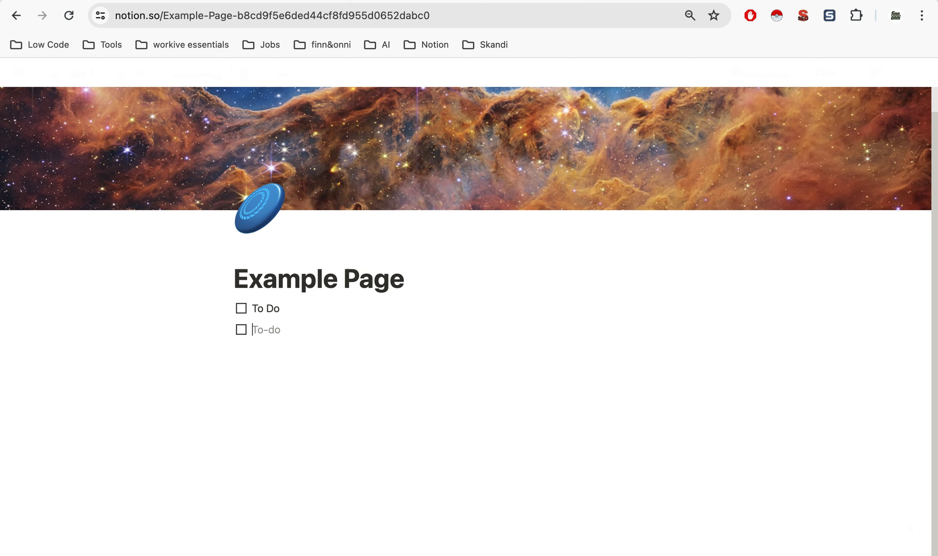
Insert a toggle list below the to-dos, name it "Toggle List" and remove any extra block beneath it
click(233, 349)
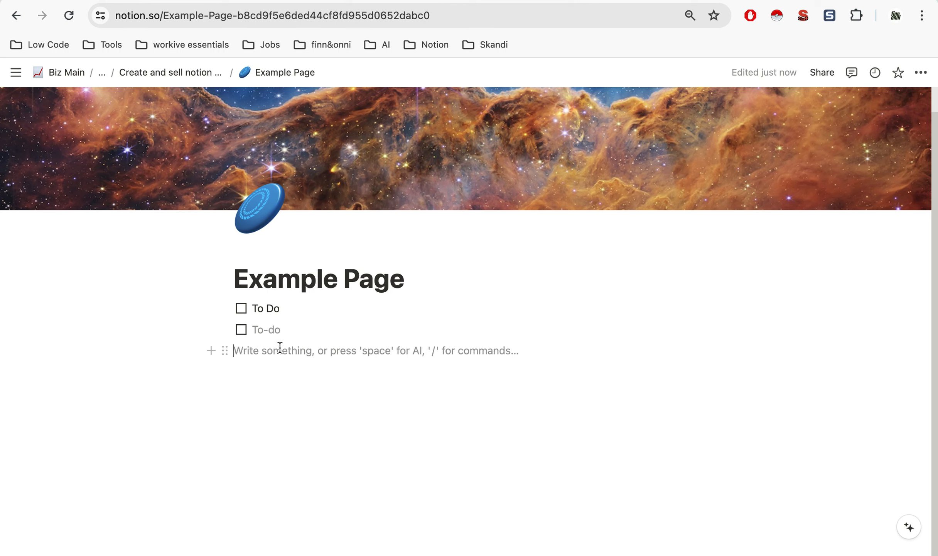
click(211, 350)
scroll(356, 289, down, 3)
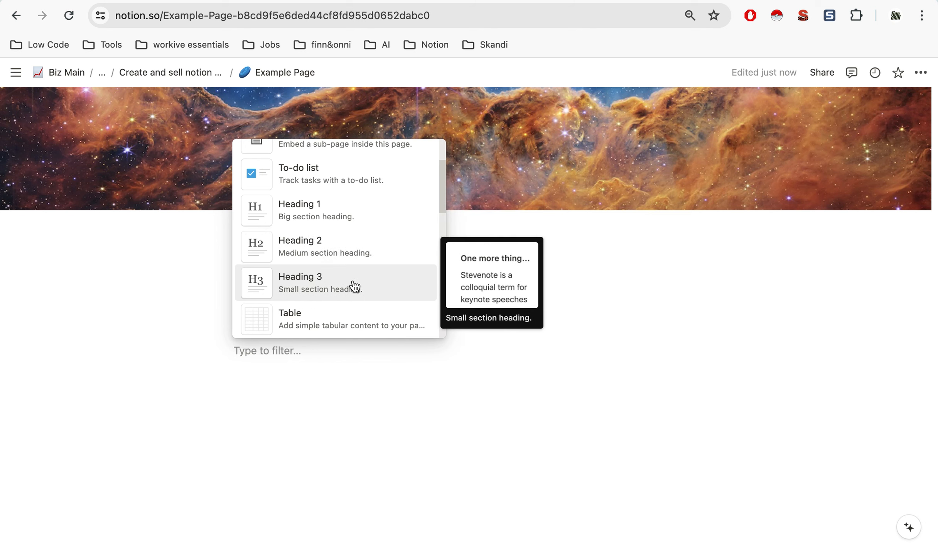
scroll(347, 256, down, 2)
scroll(357, 259, down, 2)
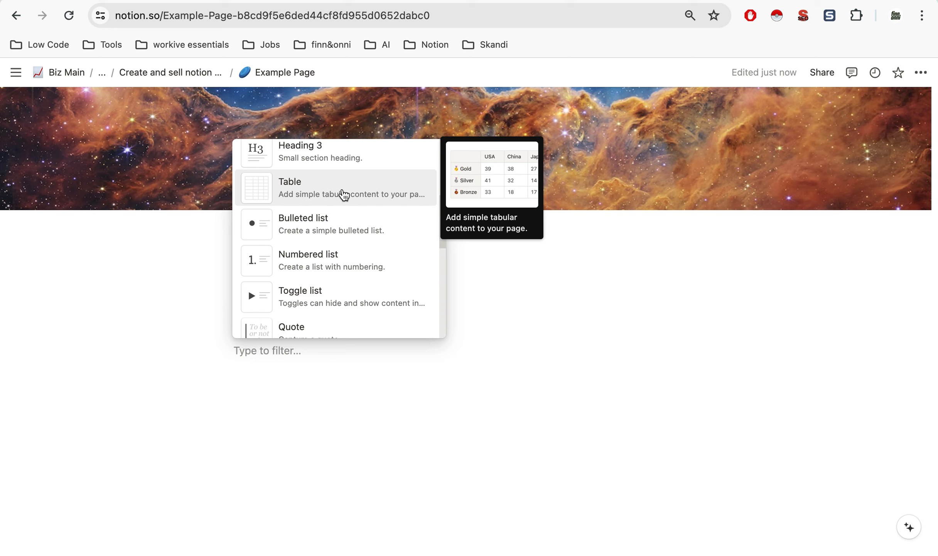
scroll(355, 247, down, 1)
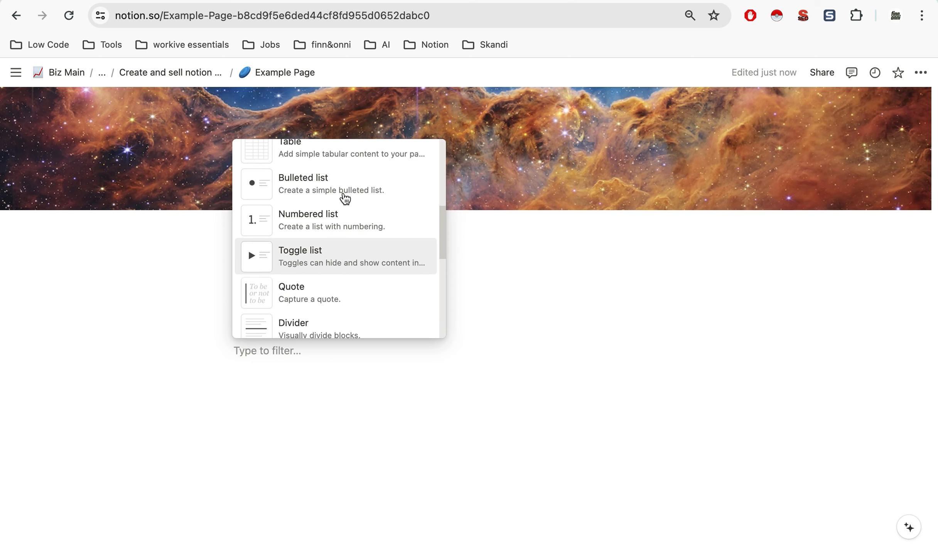
scroll(342, 239, down, 1)
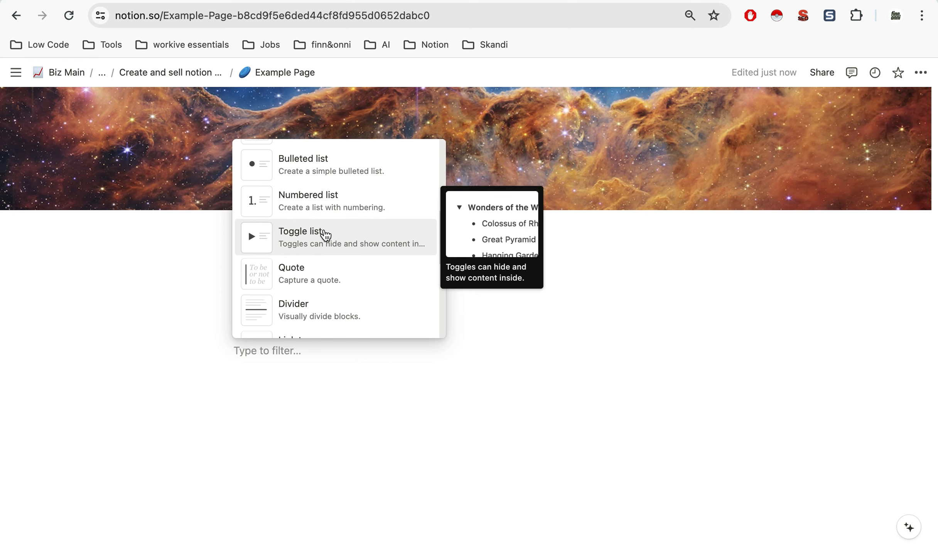
click(325, 235)
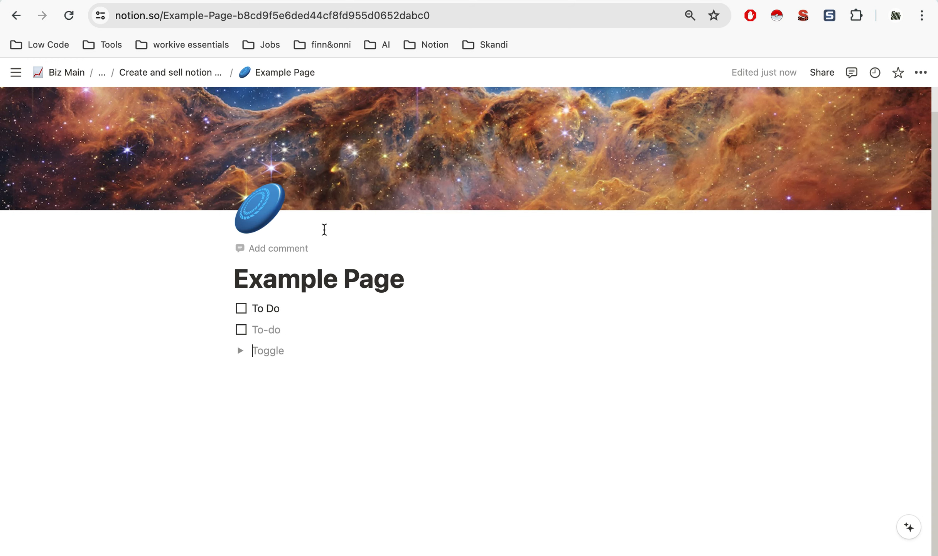
text(T)
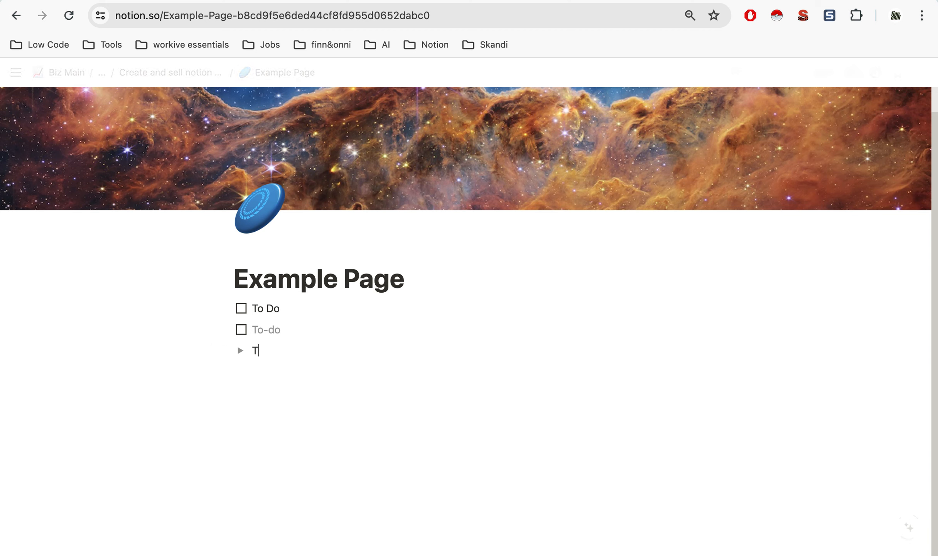
text(oggle List)
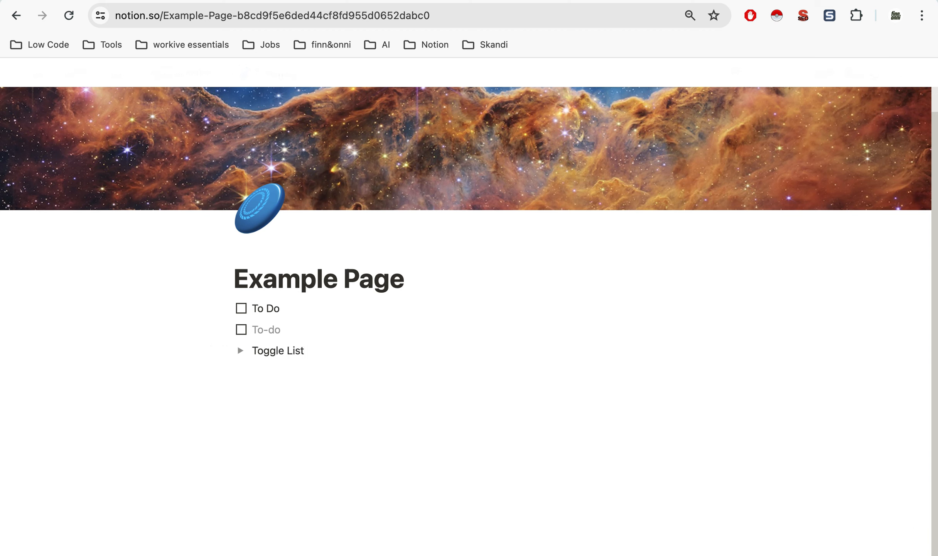
key(Return)
click(228, 367)
key(Delete)
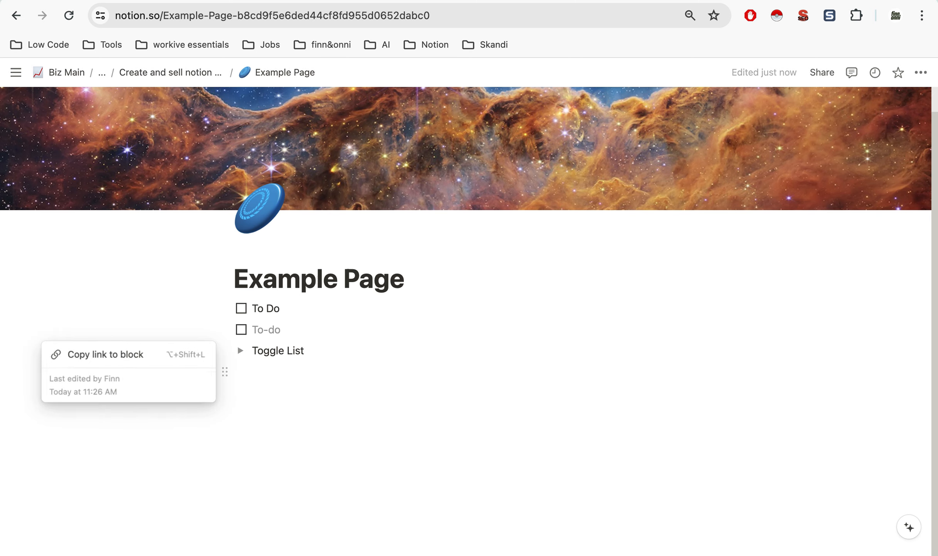
Enter "This is a list" inside the "Toggle List" toggle and leave the toggle collapsed
click(243, 355)
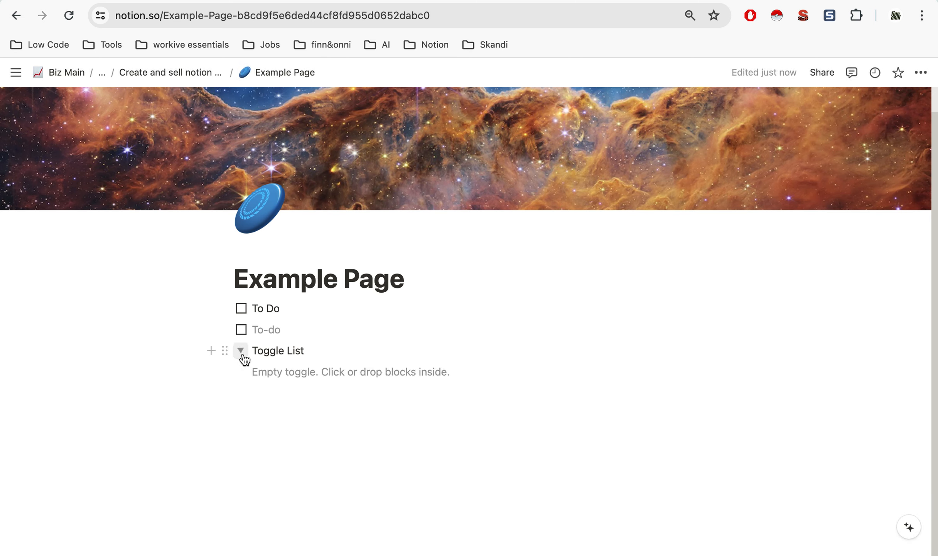
click(243, 354)
click(241, 351)
click(242, 355)
click(243, 356)
click(282, 370)
text(This is a list)
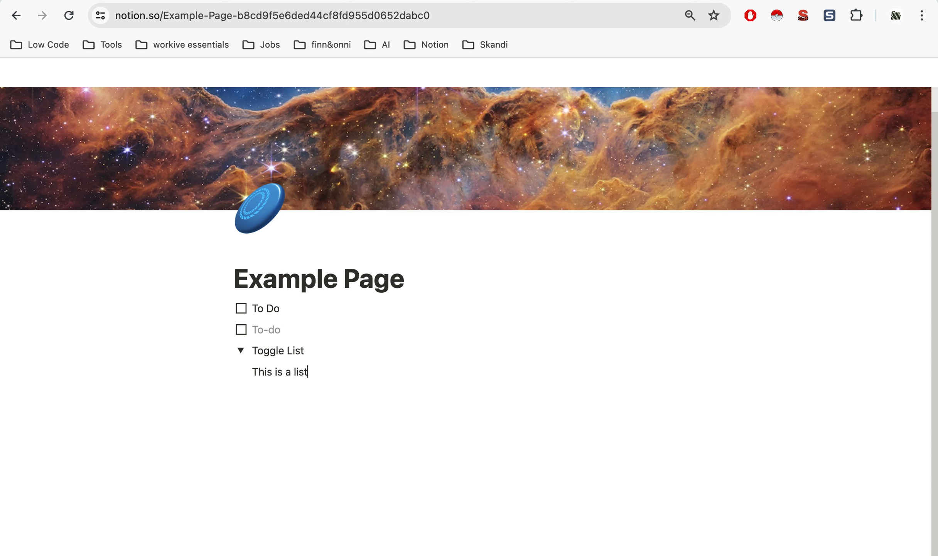
click(241, 352)
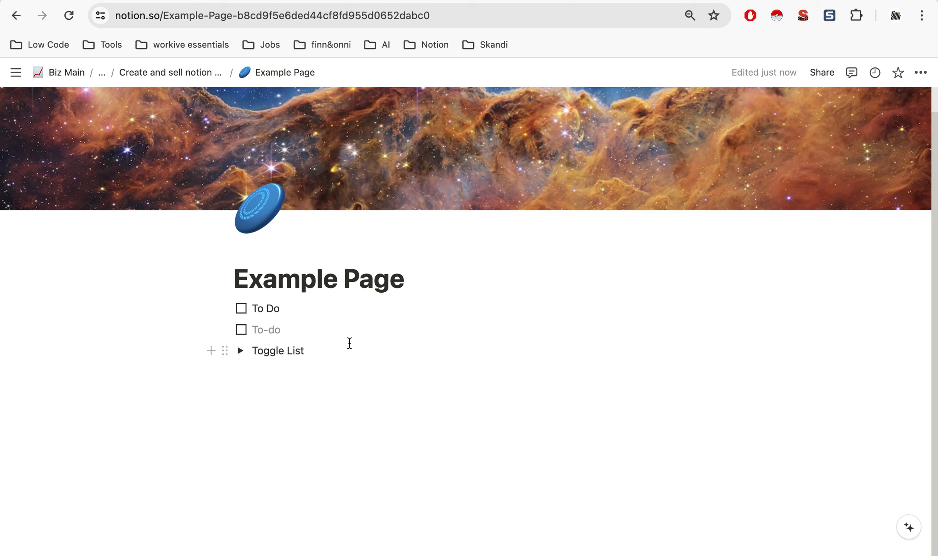
click(240, 350)
click(241, 350)
Insert a code block below the "Toggle List" toggle
click(247, 369)
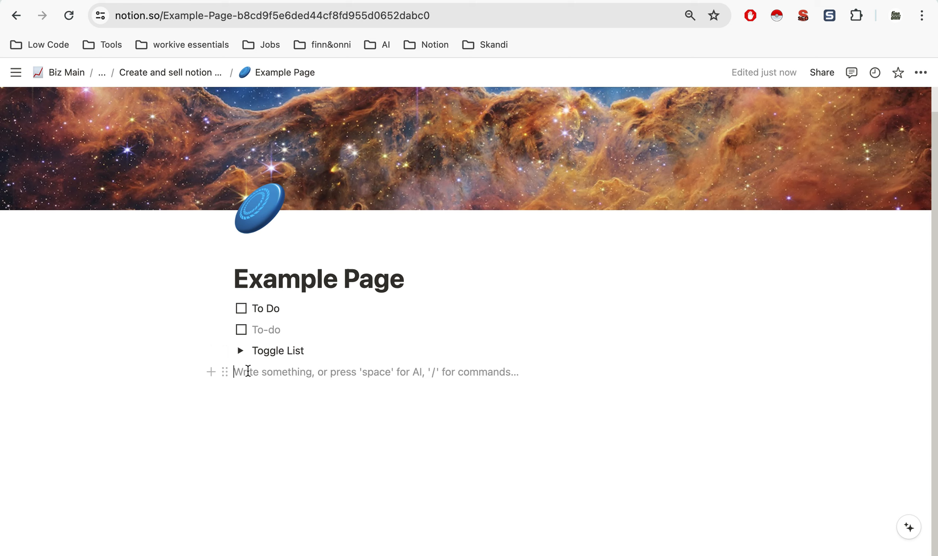
text(/)
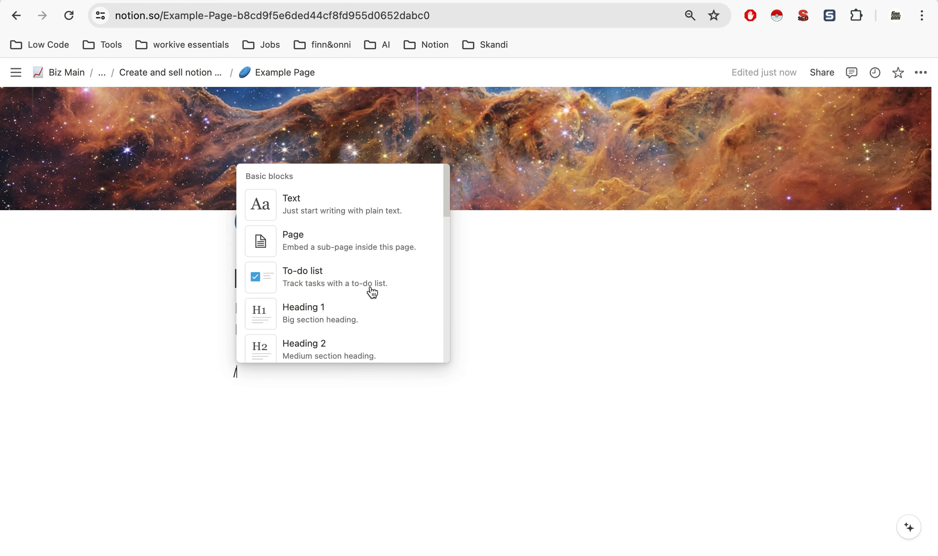
scroll(371, 291, down, 5)
scroll(371, 290, down, 3)
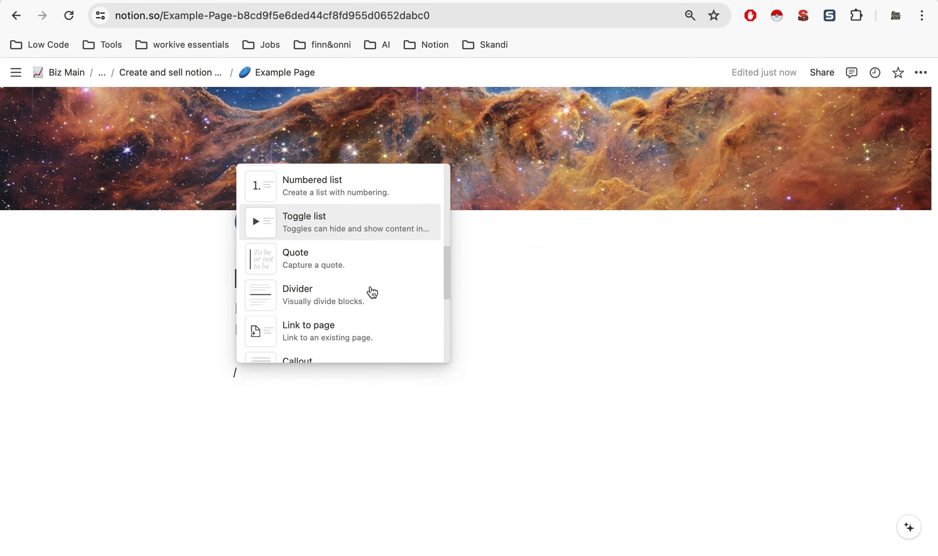
scroll(331, 265, down, 1)
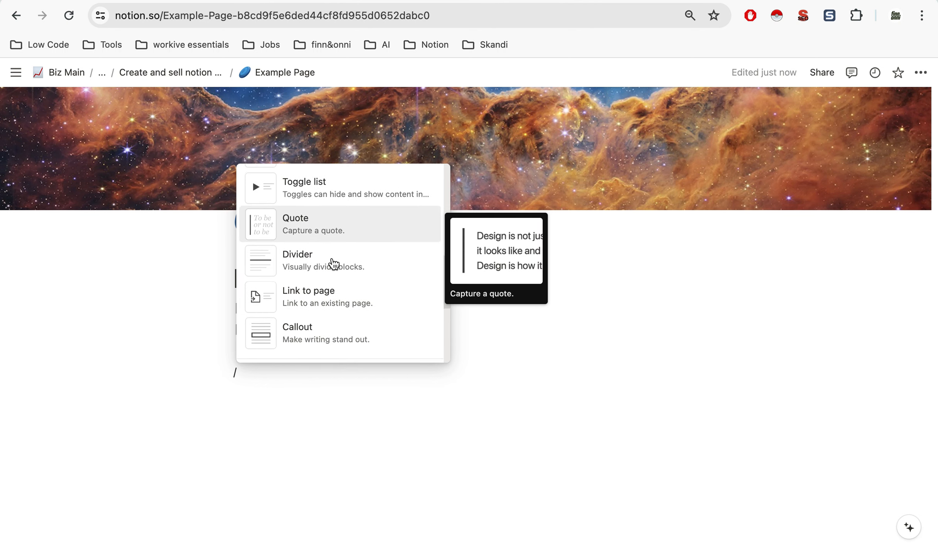
scroll(317, 257, down, 2)
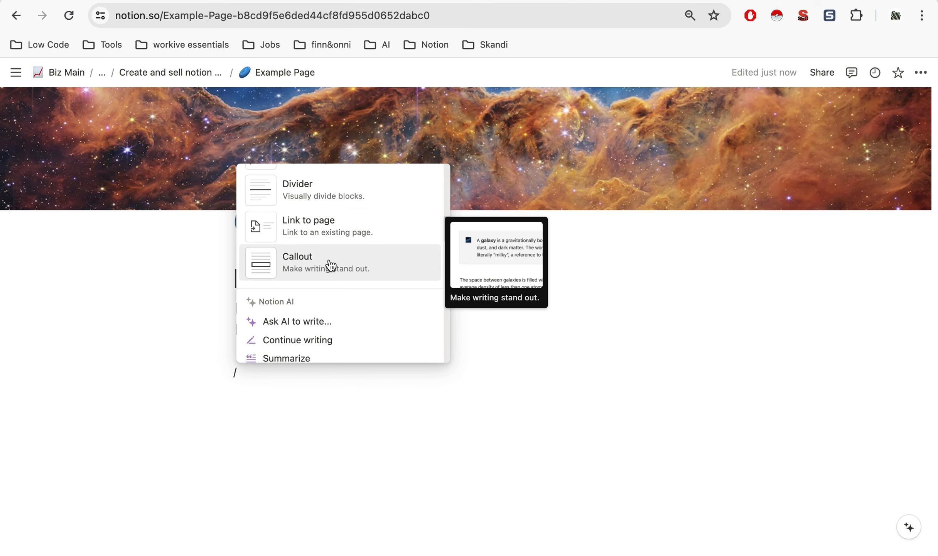
scroll(371, 301, down, 3)
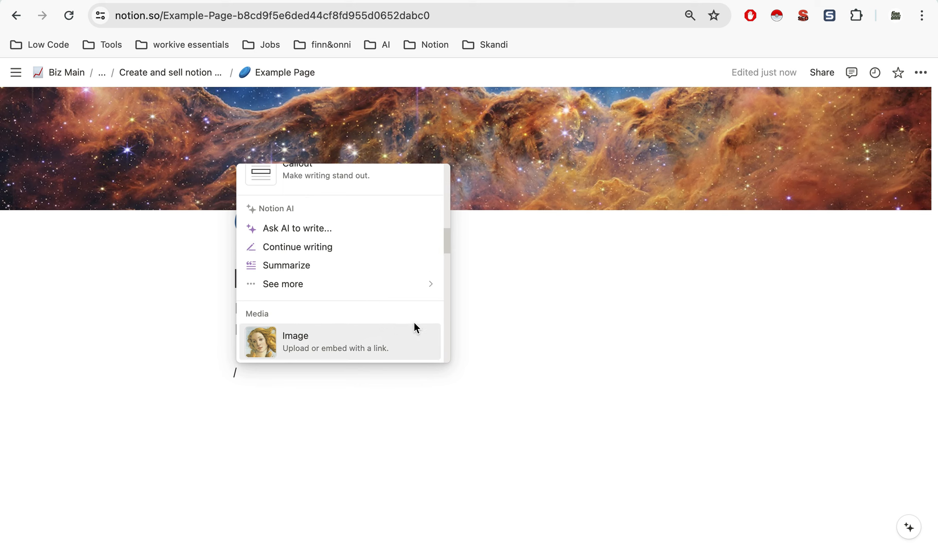
scroll(414, 314, down, 2)
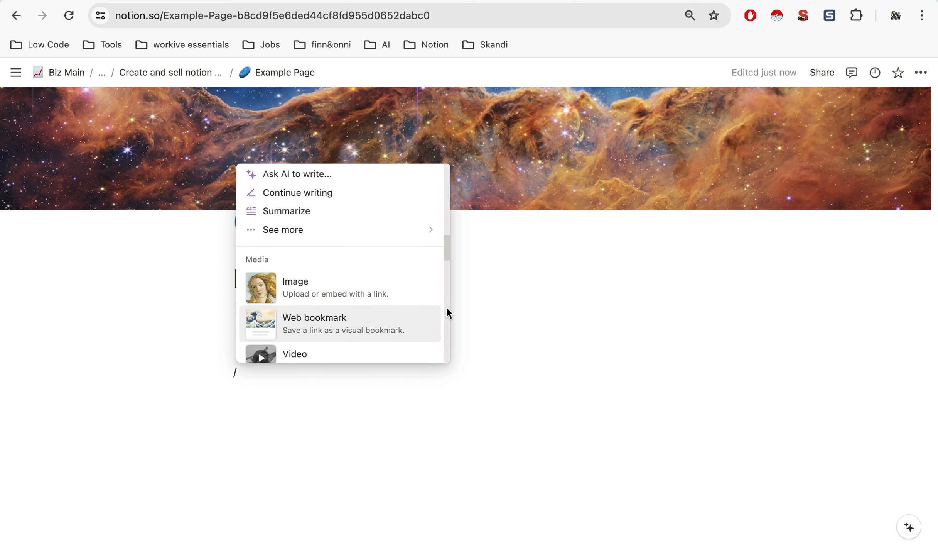
scroll(446, 307, down, 2)
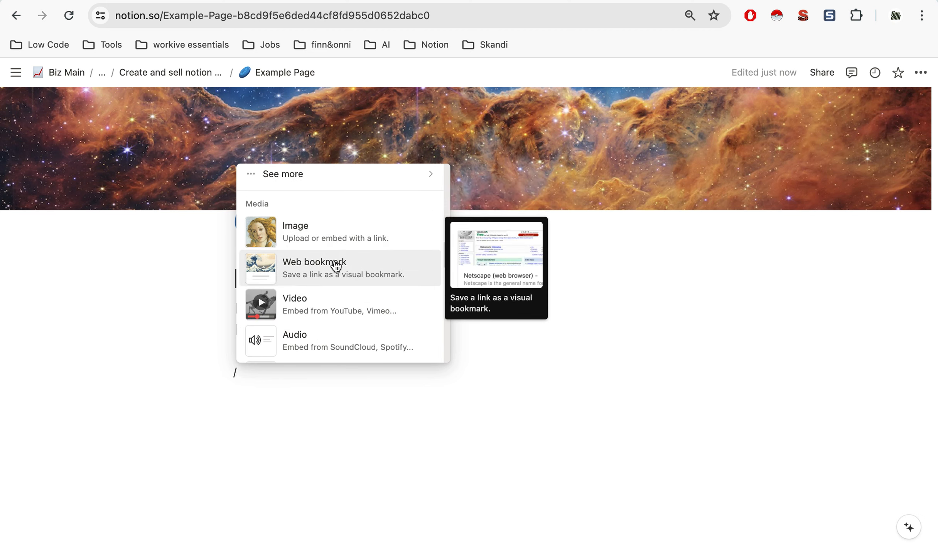
scroll(365, 277, down, 2)
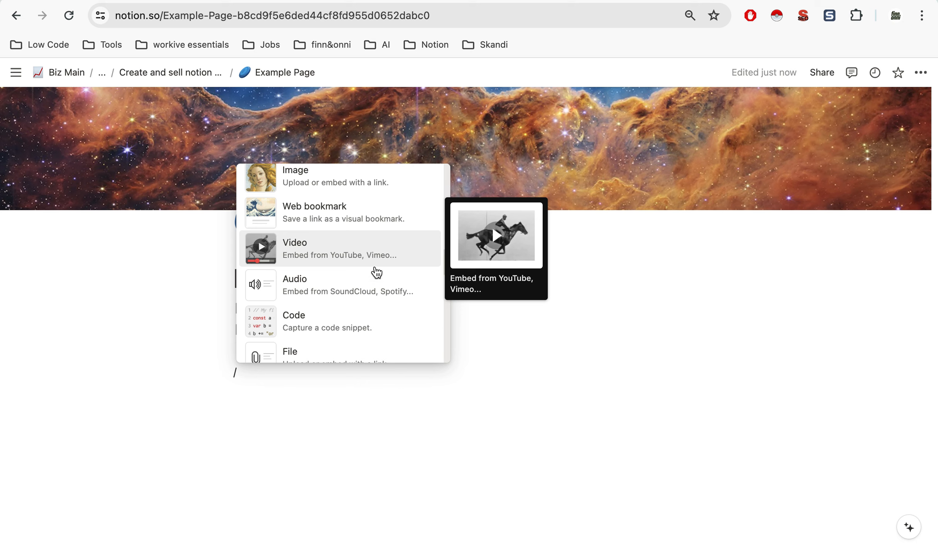
scroll(375, 270, down, 5)
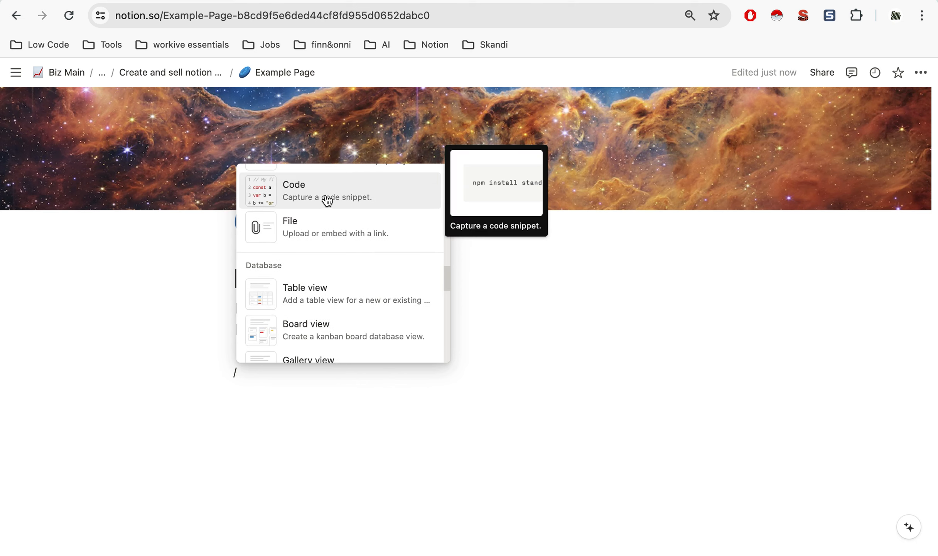
click(328, 200)
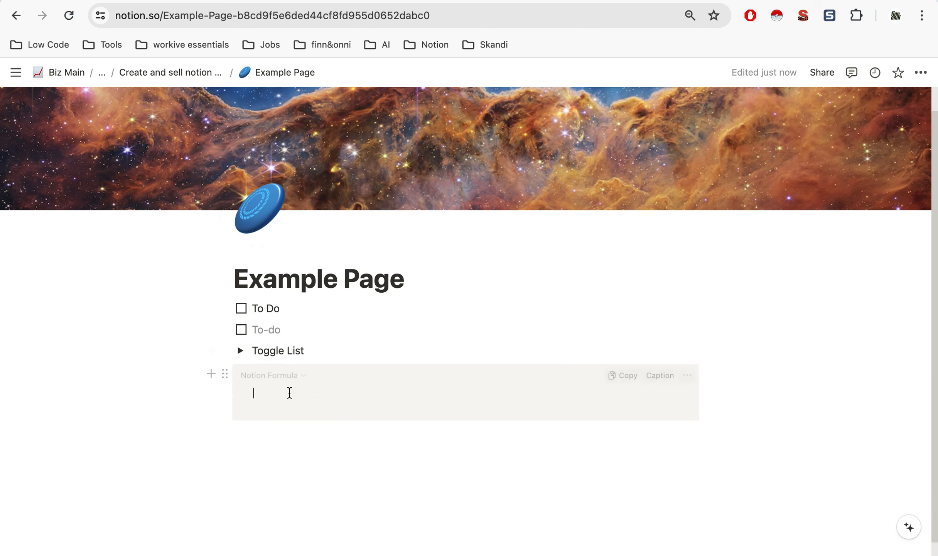
Set the code block's language to HTML
click(301, 376)
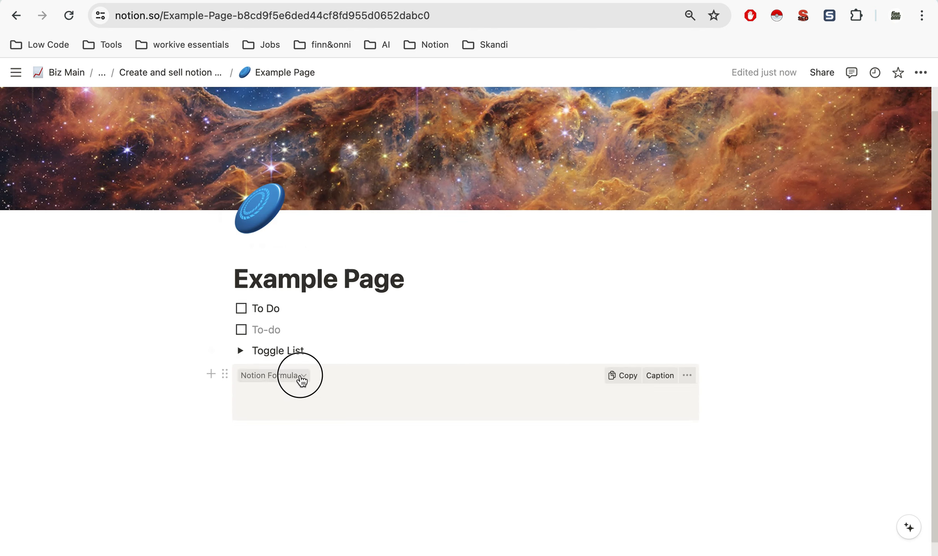
click(273, 398)
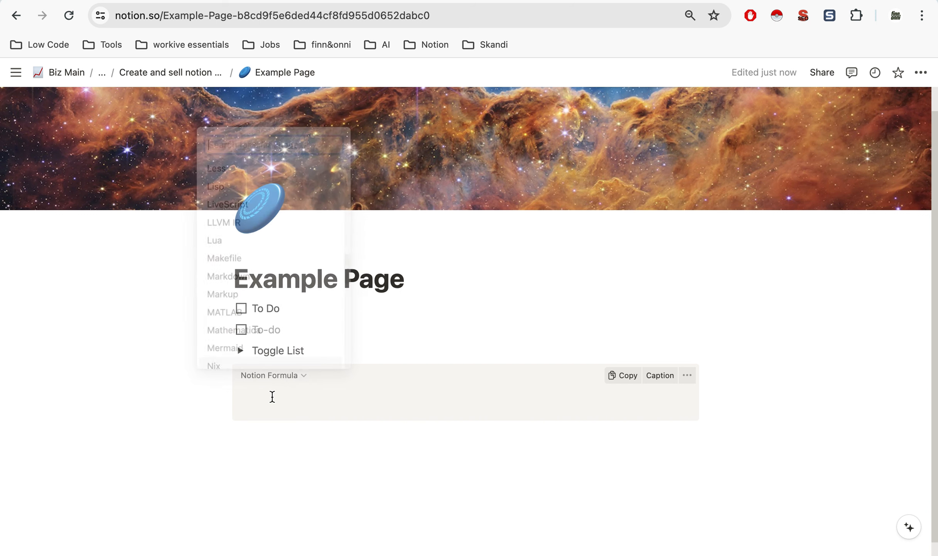
click(300, 381)
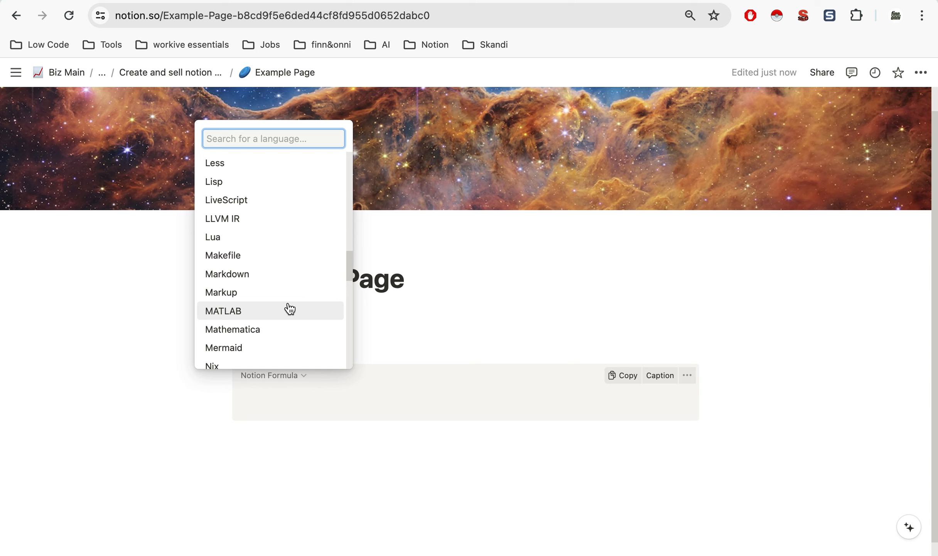
text(htm)
click(265, 357)
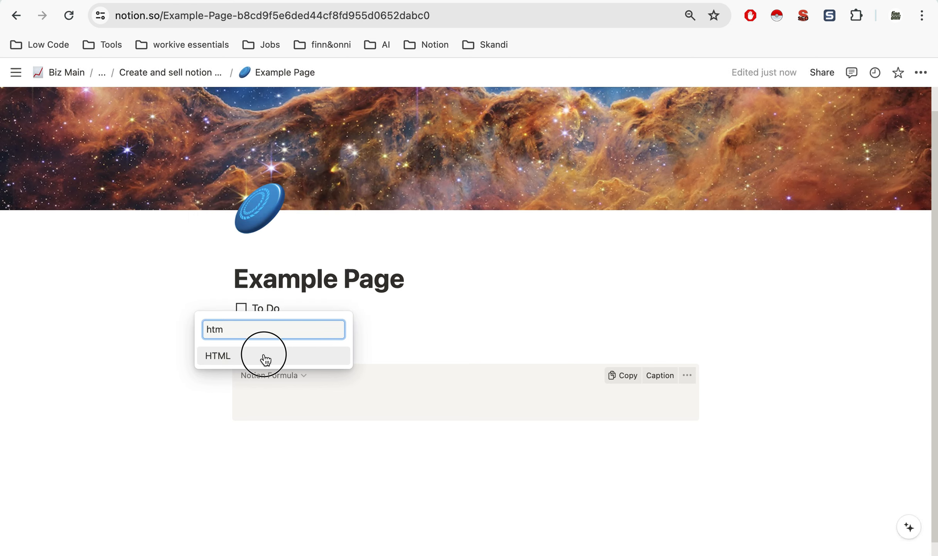
Browse the available media and database blocks, and insert a table view below the code block
click(262, 438)
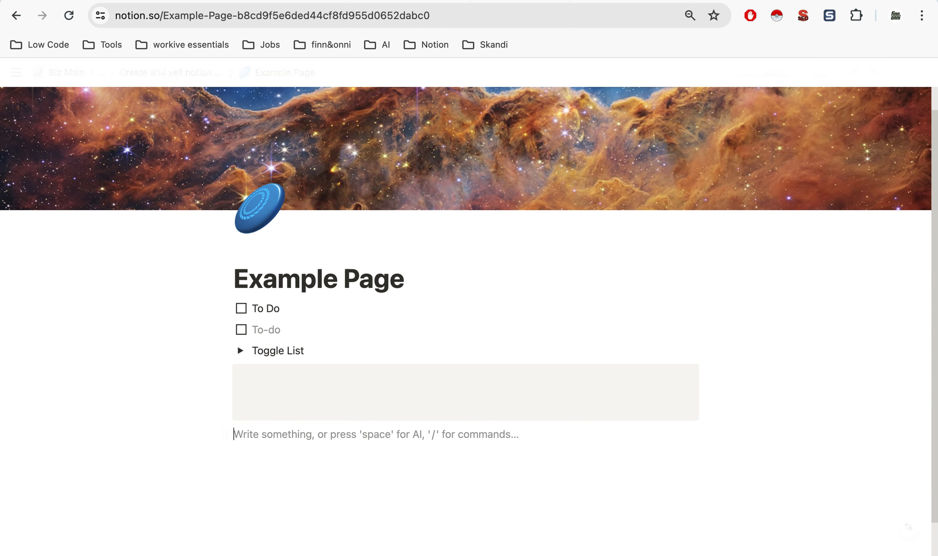
text(/)
scroll(350, 364, down, 10)
scroll(350, 365, down, 8)
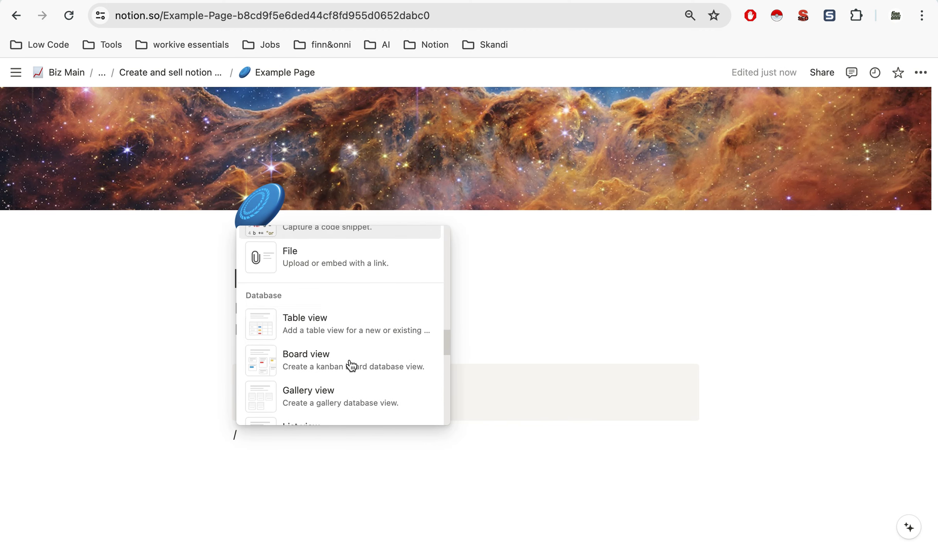
scroll(350, 363, up, 3)
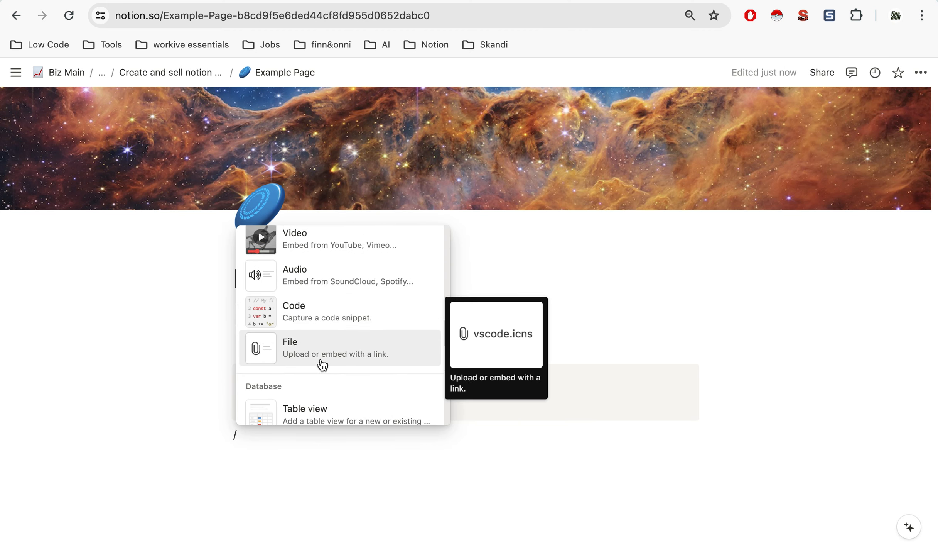
scroll(344, 354, down, 3)
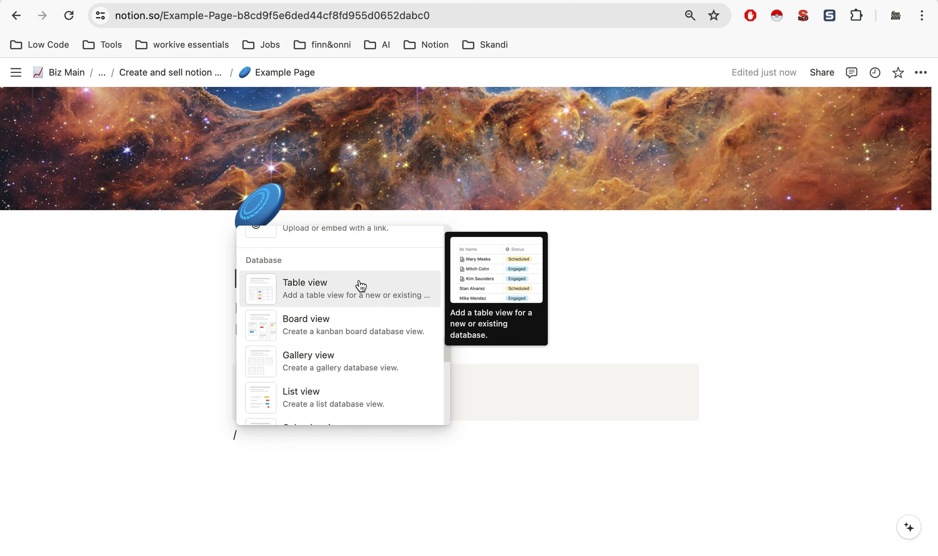
scroll(365, 276, down, 1)
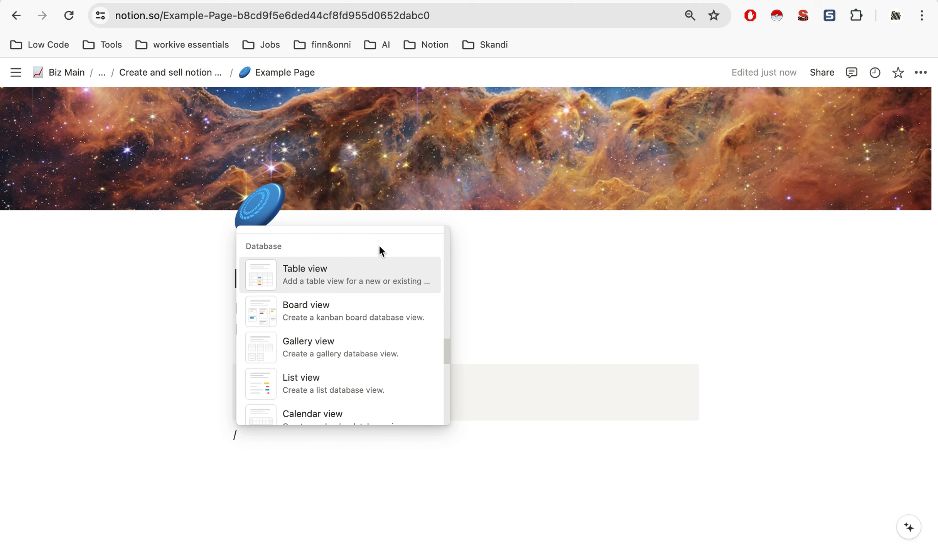
scroll(366, 329, down, 4)
scroll(363, 333, down, 1)
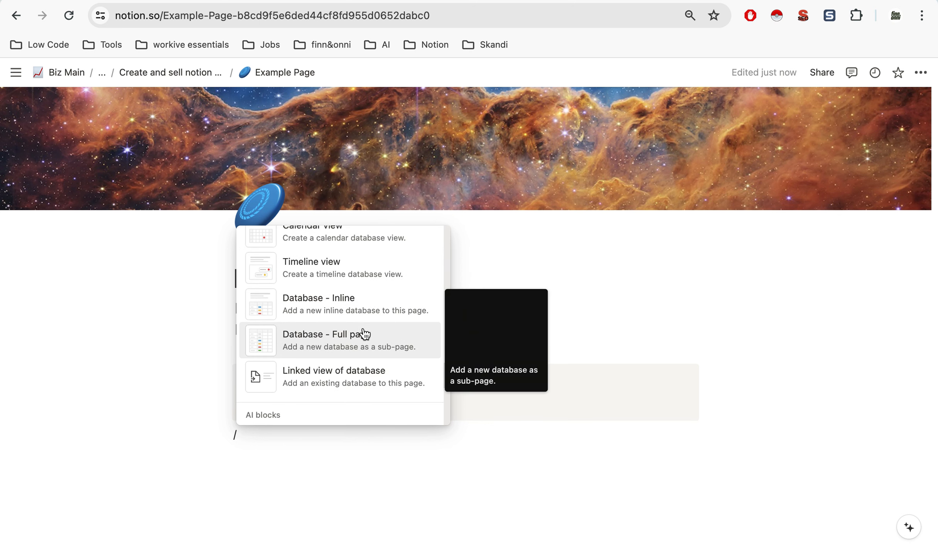
scroll(346, 334, up, 5)
scroll(346, 336, up, 2)
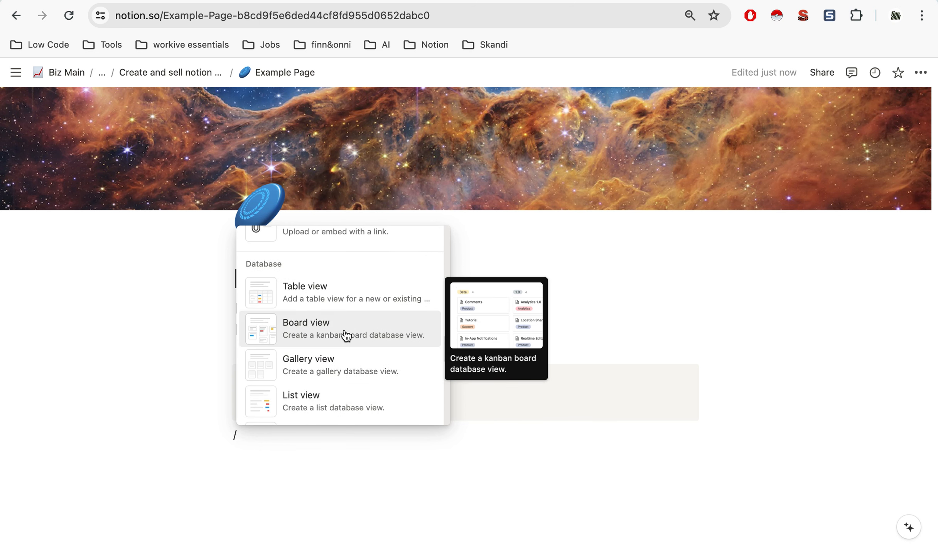
scroll(350, 304, down, 5)
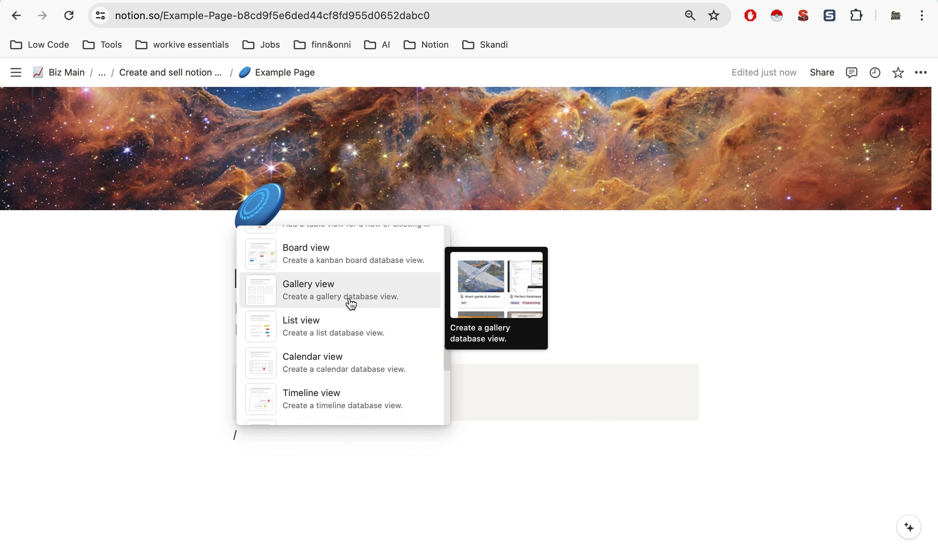
scroll(343, 313, down, 5)
scroll(358, 322, up, 7)
scroll(359, 322, up, 5)
scroll(352, 387, down, 2)
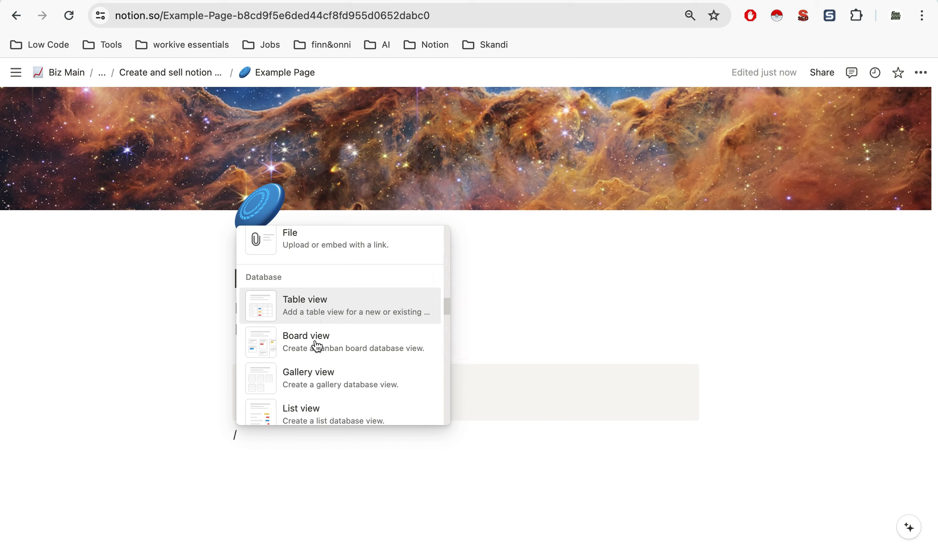
click(325, 316)
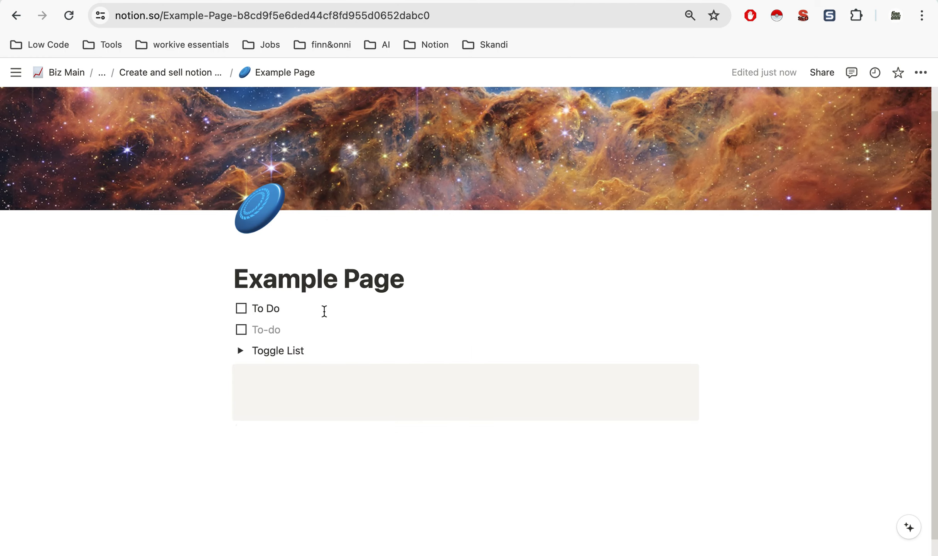
Create a new blank table as the database behind the inserted table view
scroll(397, 428, down, 4)
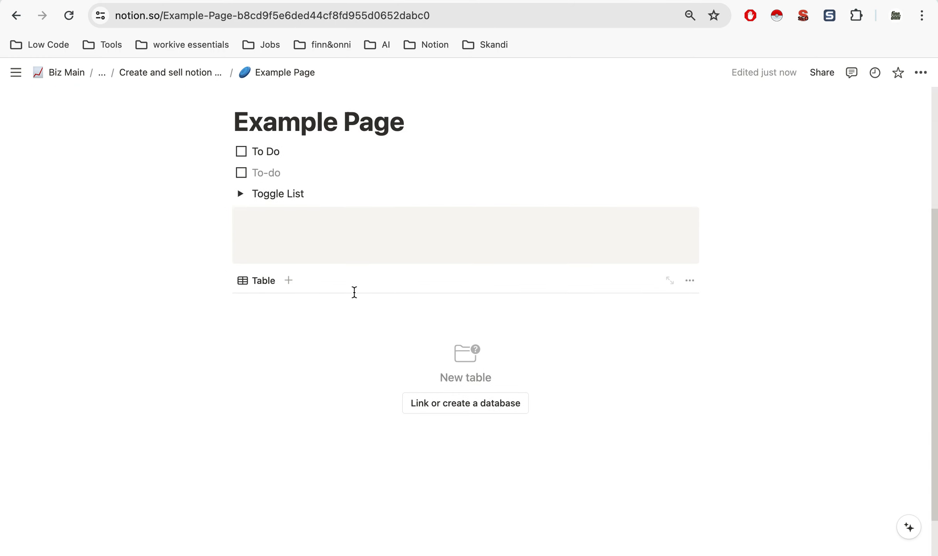
scroll(322, 329, down, 2)
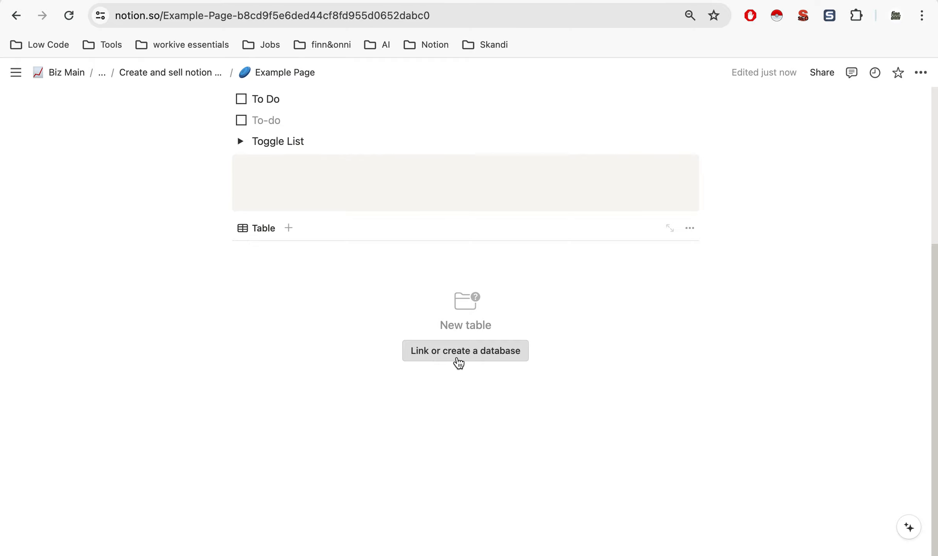
click(426, 356)
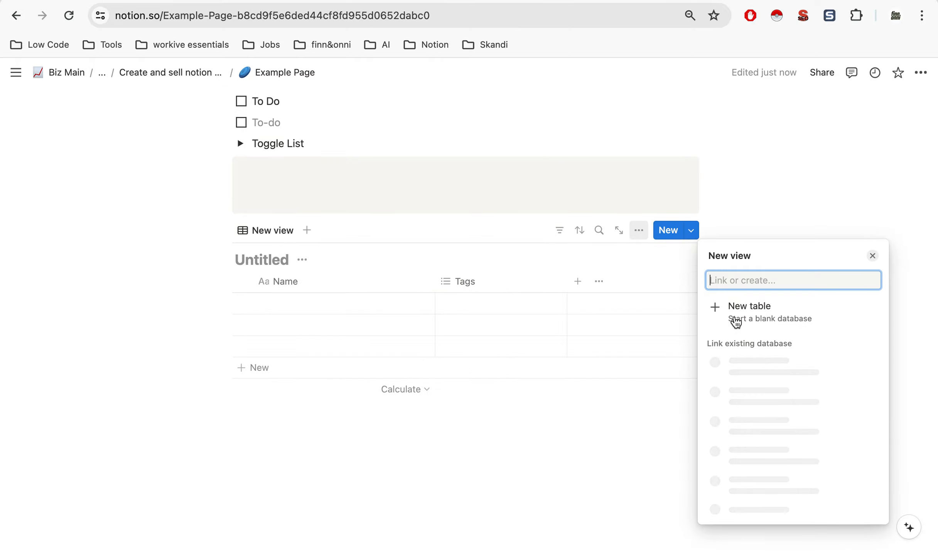
click(736, 318)
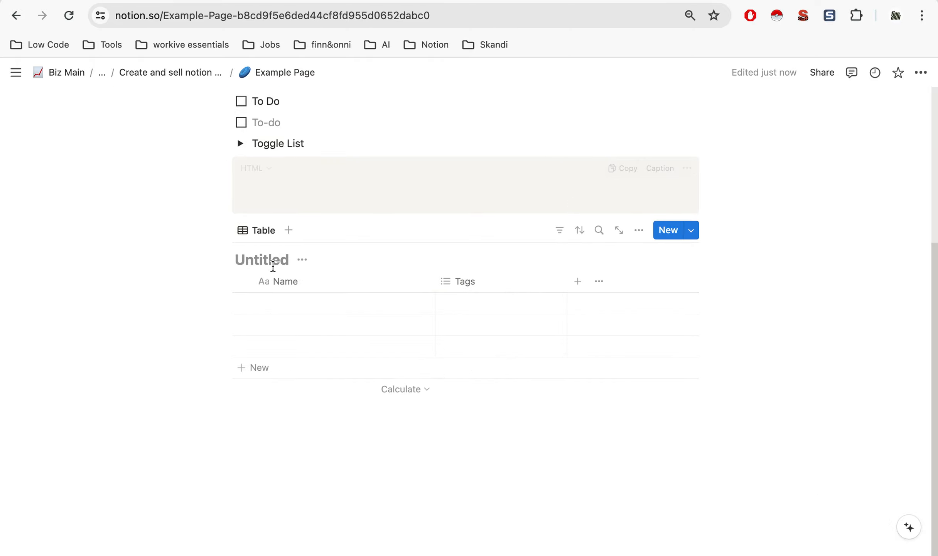
Title the new table "Database" and add an empty text block beneath it
click(244, 260)
text(Database)
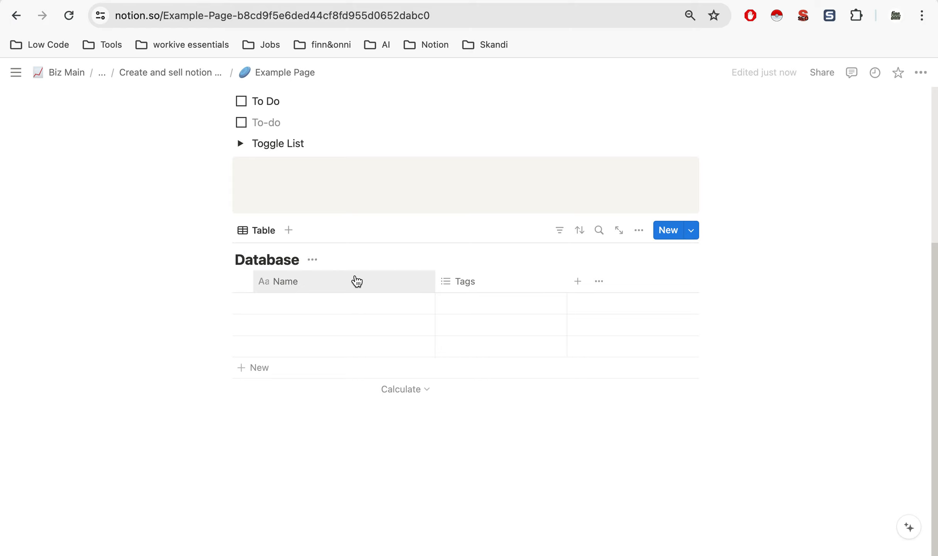
click(365, 429)
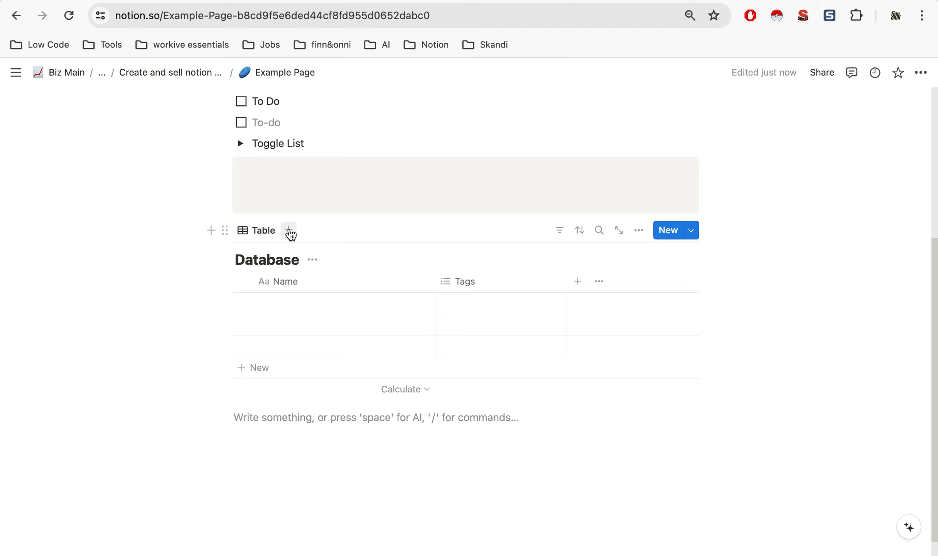
Add a Timeline view to the database, keeping its default settings
click(288, 231)
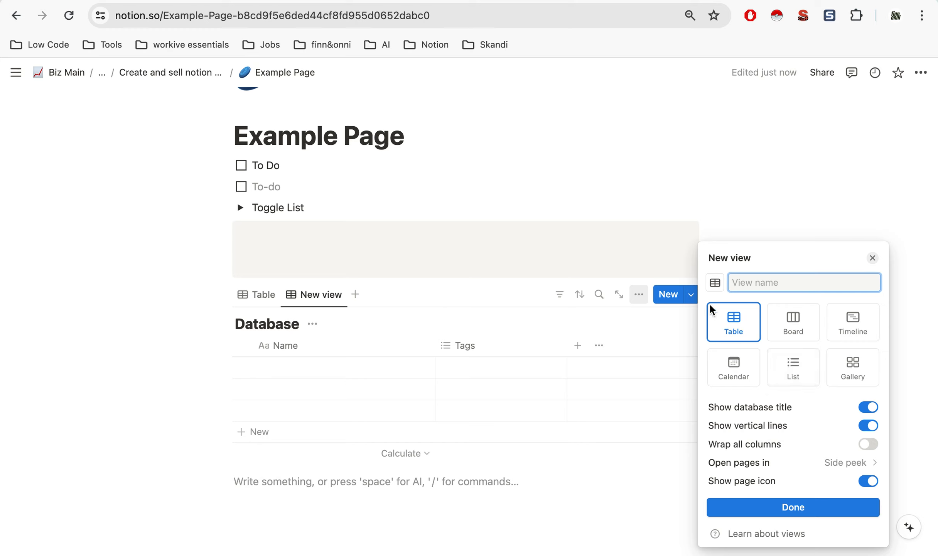
click(837, 324)
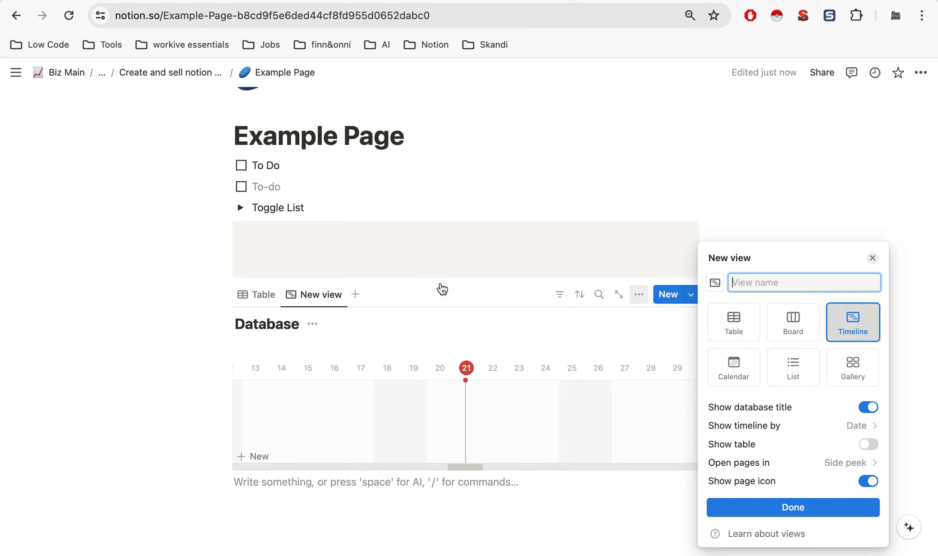
click(441, 314)
Switch between the database's Table and Timeline views to compare them, ending on the Table view
click(258, 294)
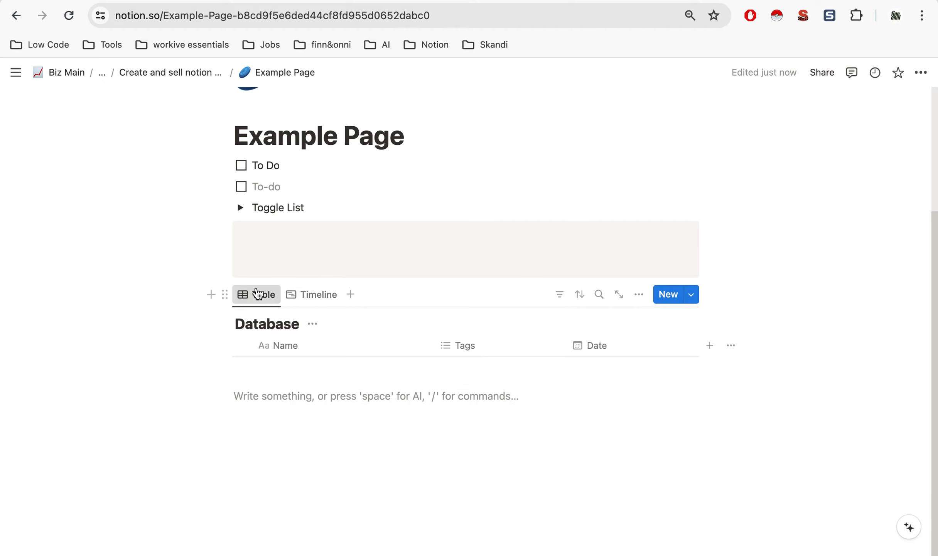
click(310, 294)
click(260, 297)
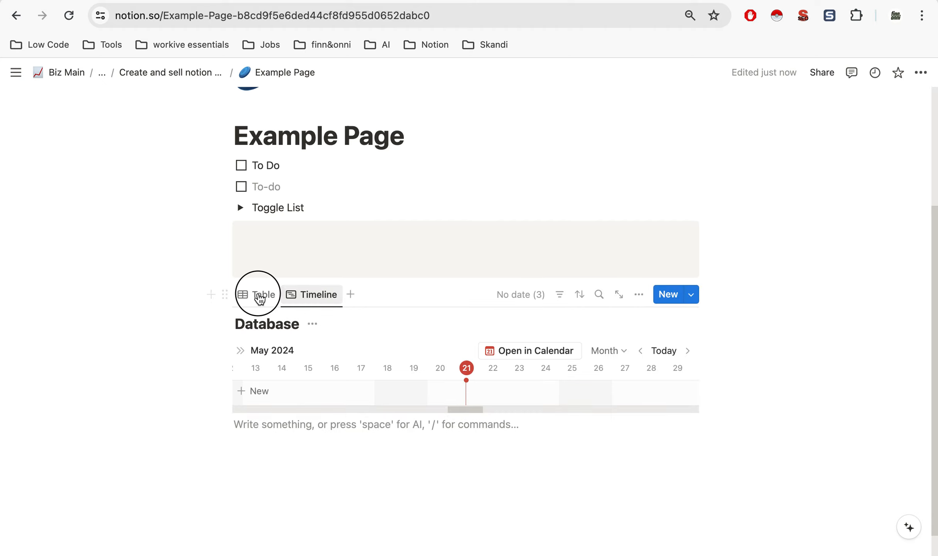
Name the database's first row "Apples" and give it a new tag called "Fruit"
scroll(430, 352, down, 2)
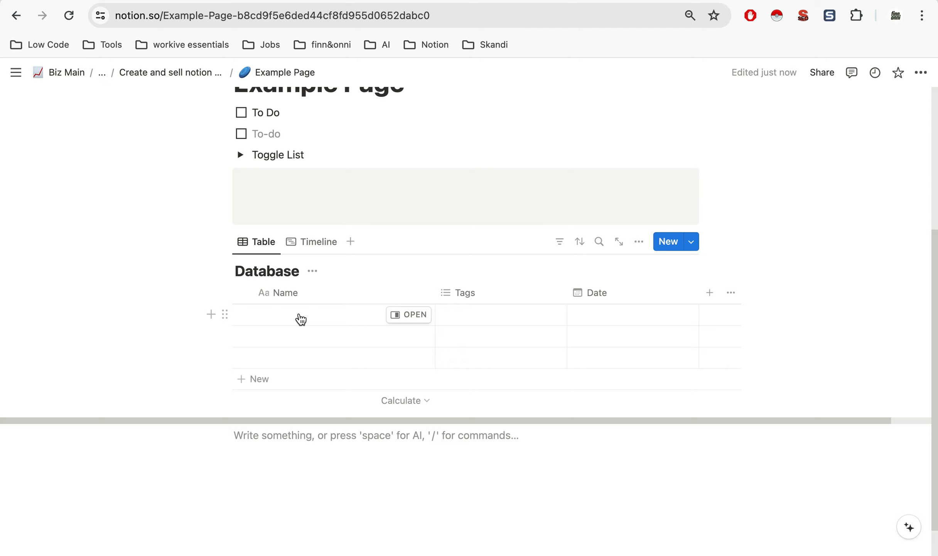
scroll(388, 342, down, 1)
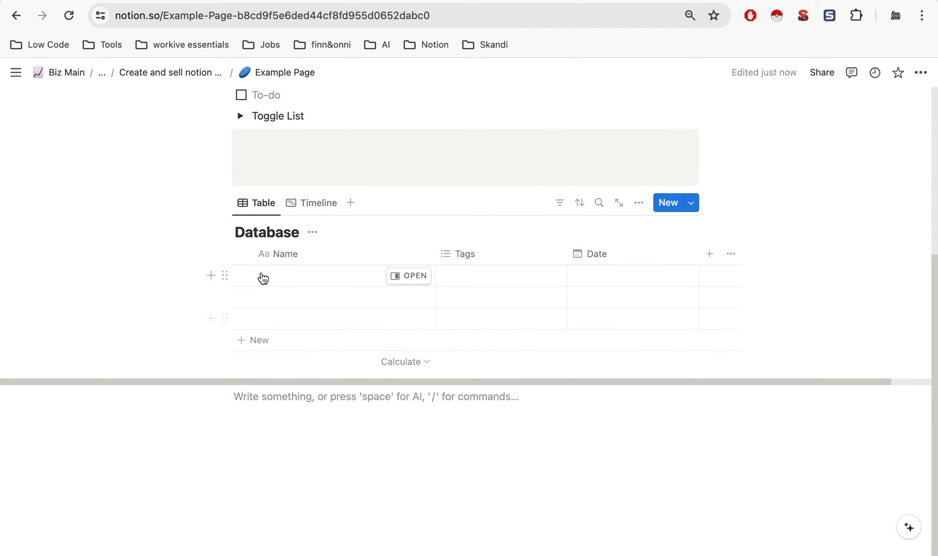
click(302, 276)
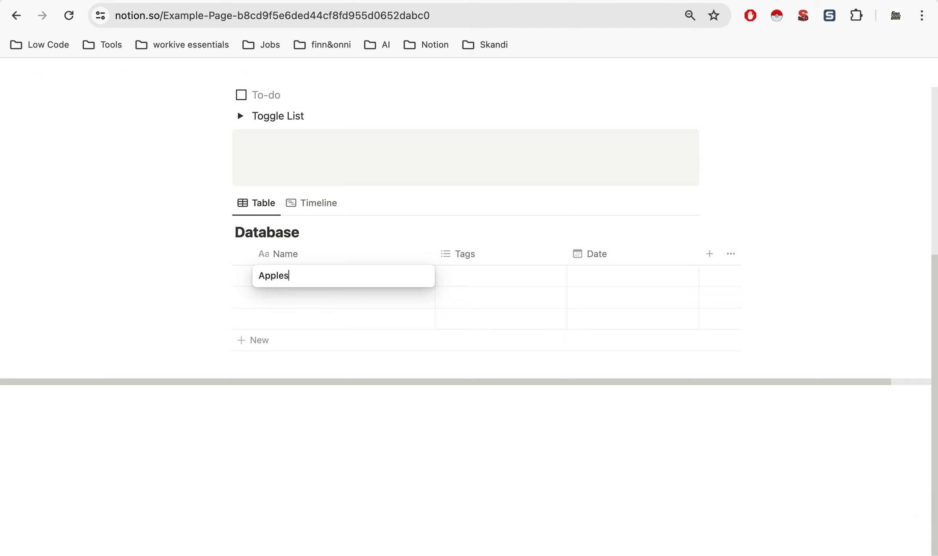
text(Apples)
key(Return)
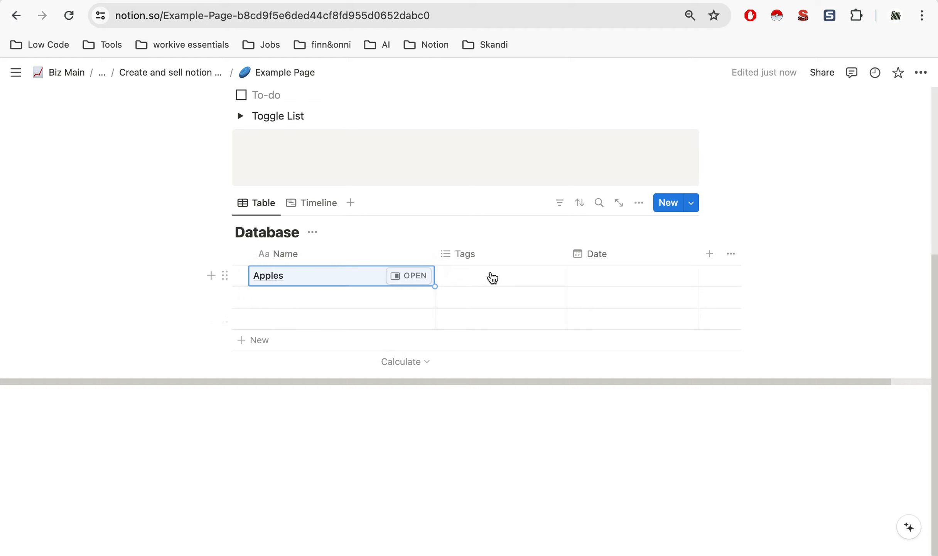
click(493, 278)
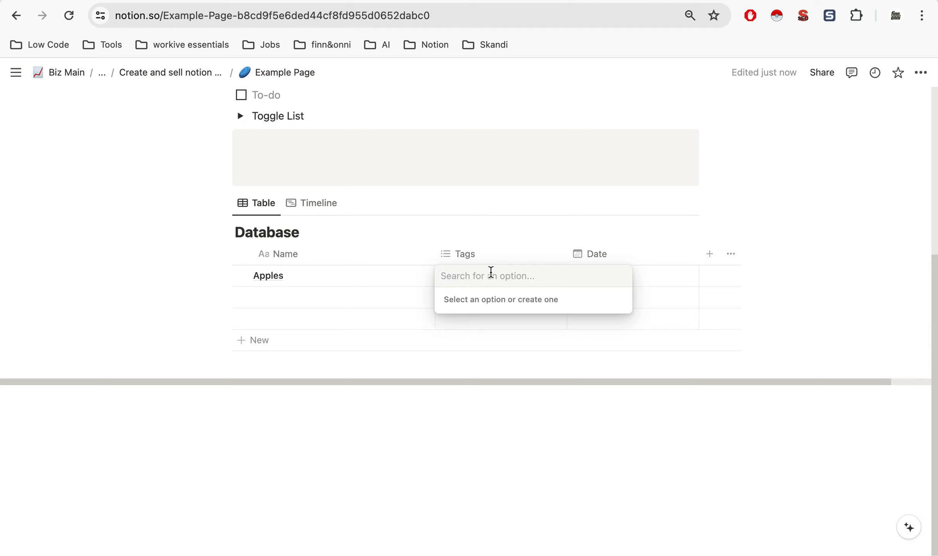
text(Fruit)
key(Return)
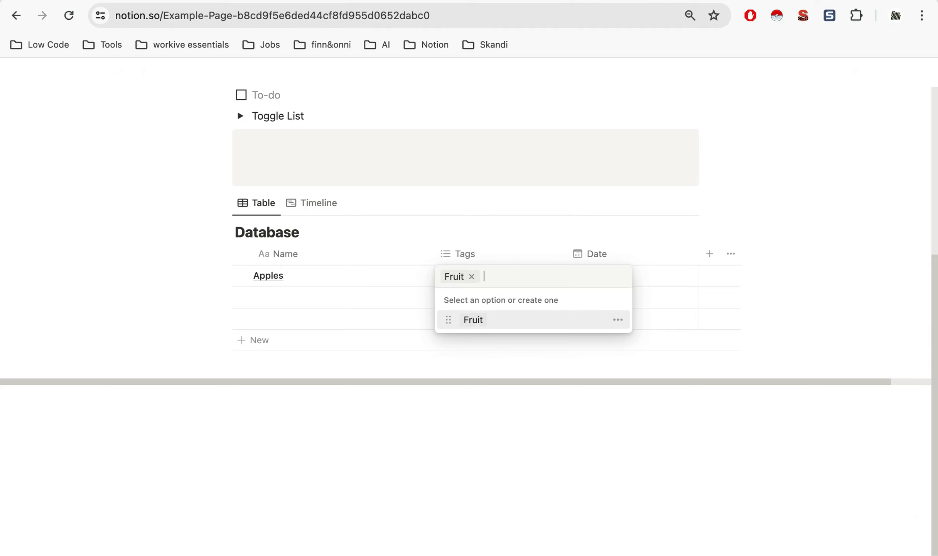
click(527, 435)
Name the second row "Lemons" and assign it the existing Fruit tag
click(288, 299)
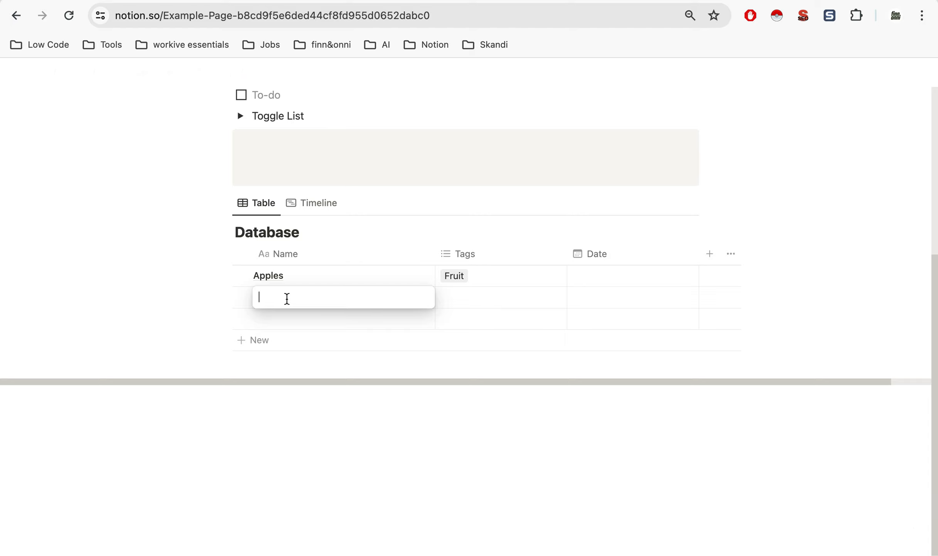
text(Lemons)
click(461, 306)
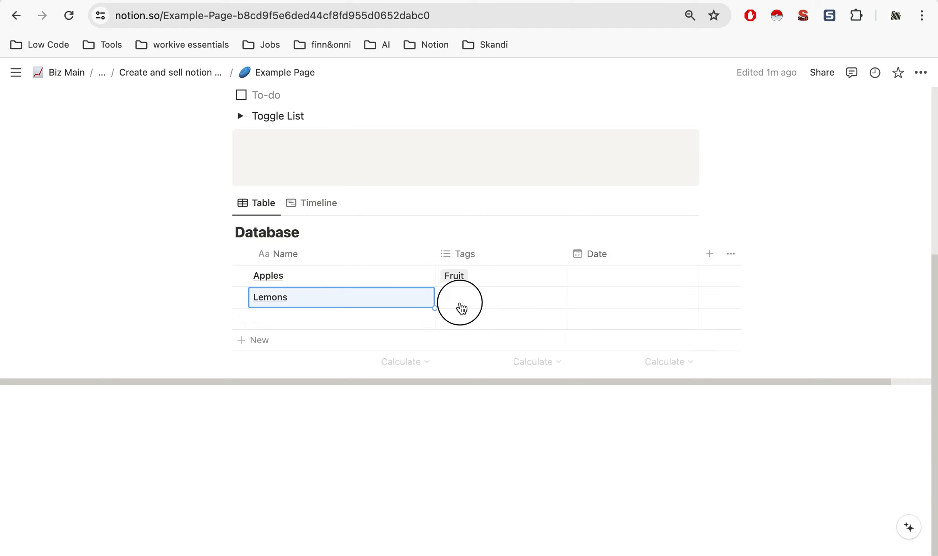
click(471, 348)
click(375, 444)
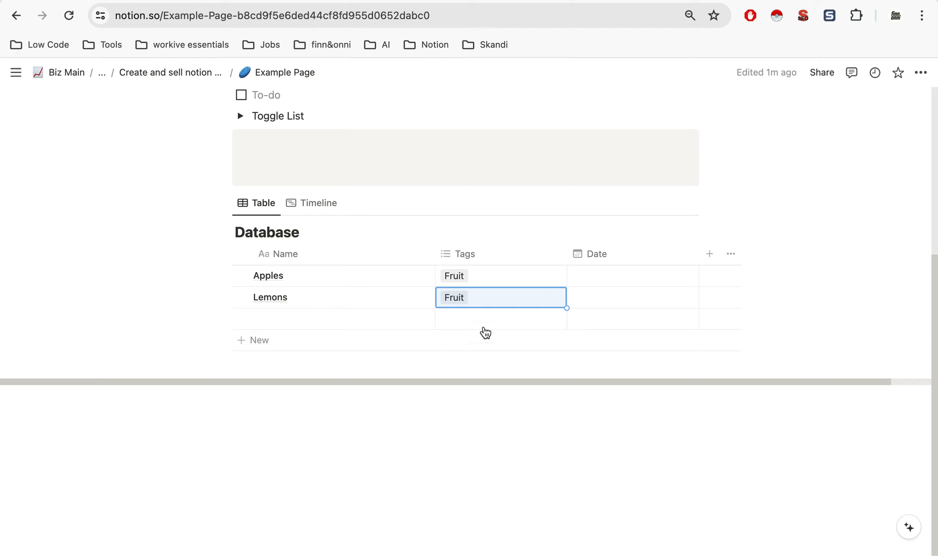
click(503, 442)
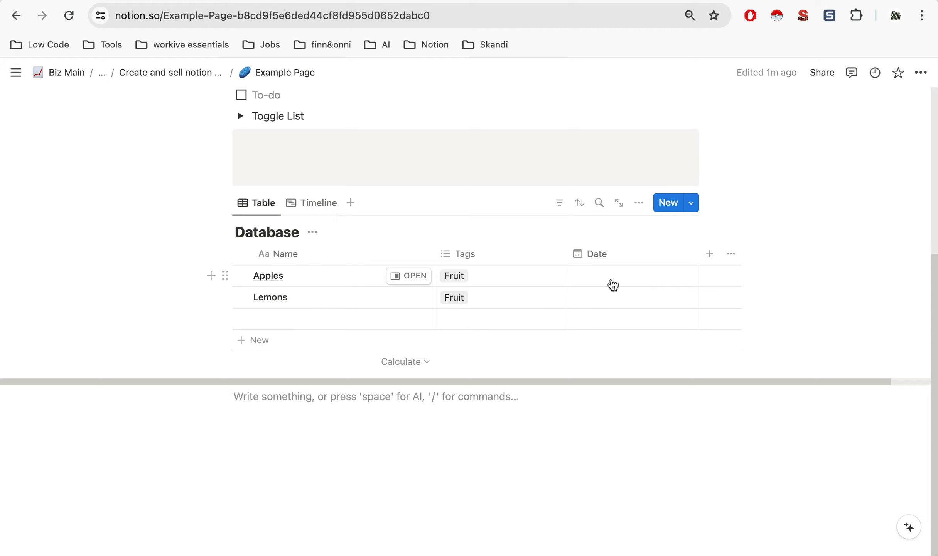
Set the date of the Apples row to May 23, 2024
click(620, 285)
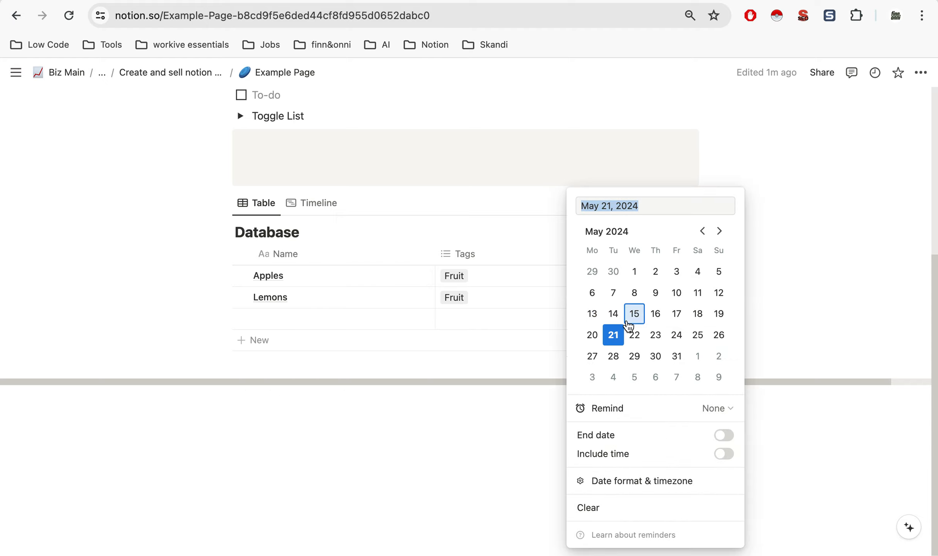
click(656, 334)
click(455, 436)
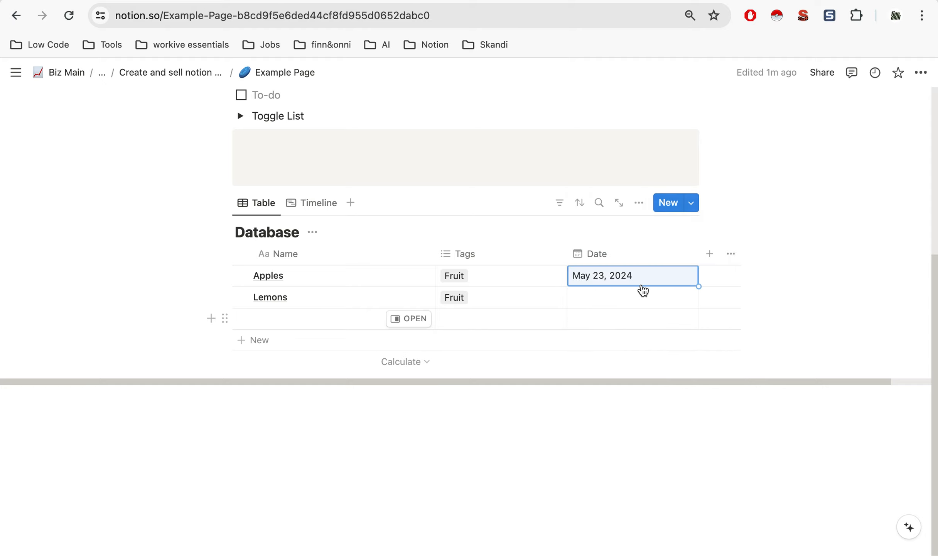
Delete the Date property from the database
click(630, 257)
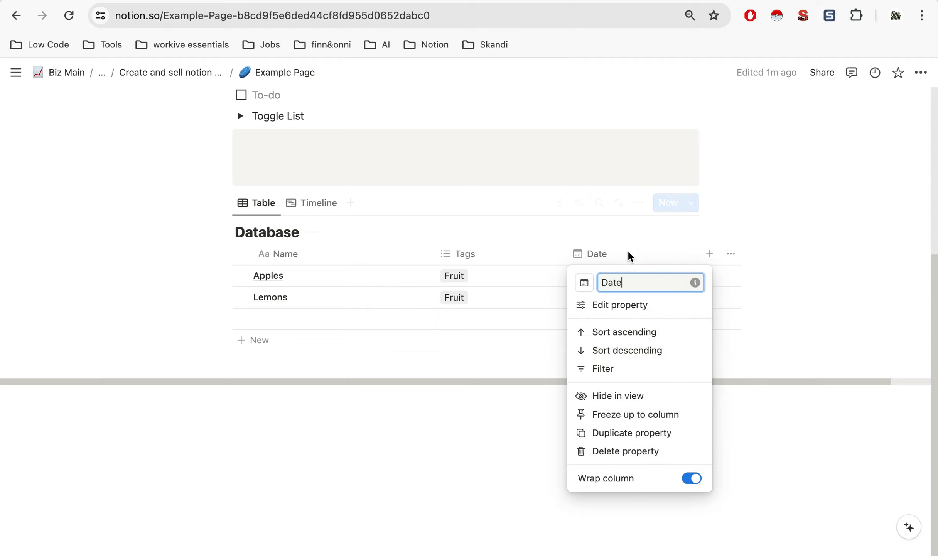
click(625, 451)
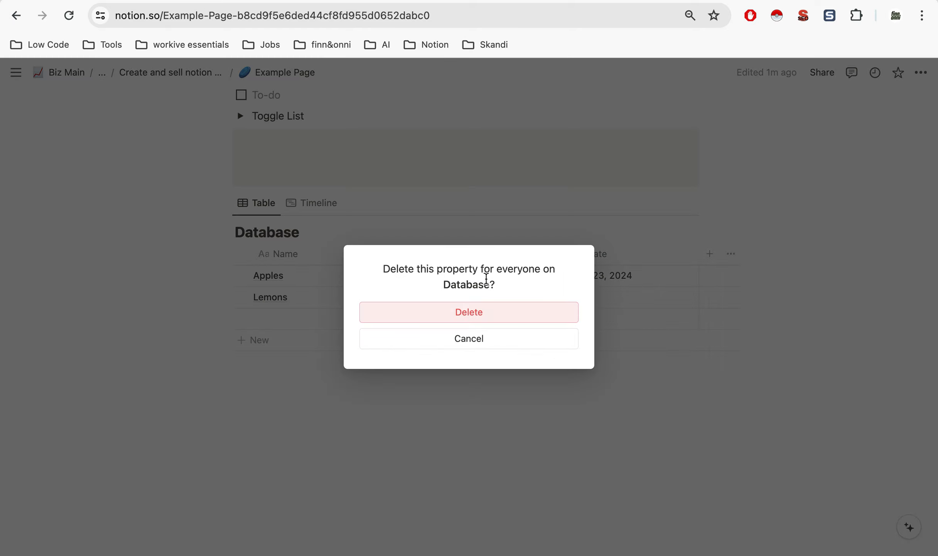
click(465, 311)
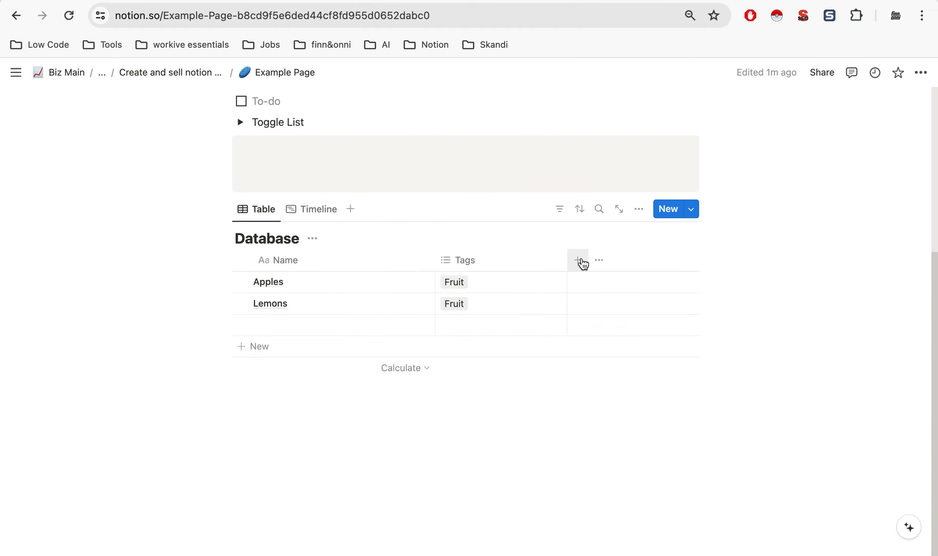
Add a Checkbox property to the database and place it as a narrow column in front of Name
click(578, 260)
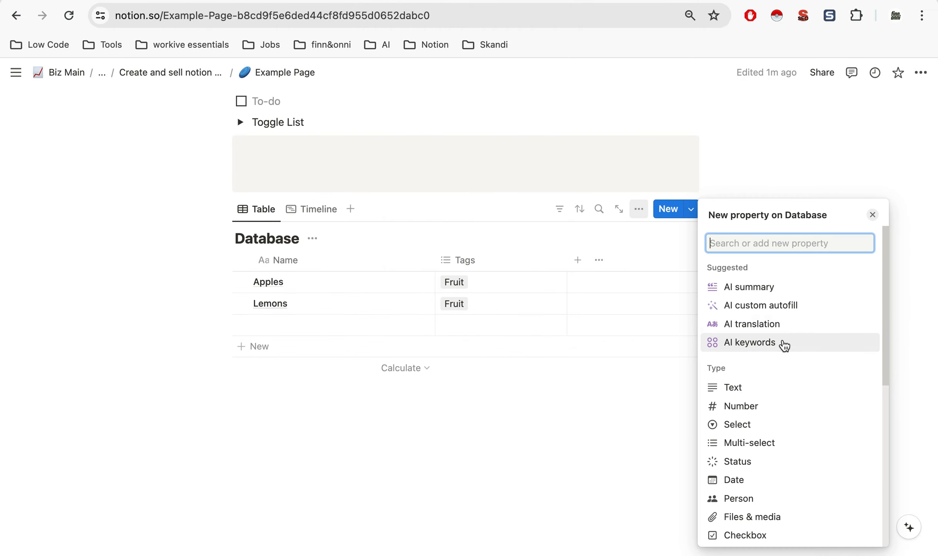
scroll(784, 346, down, 2)
scroll(785, 346, up, 1)
scroll(785, 345, down, 3)
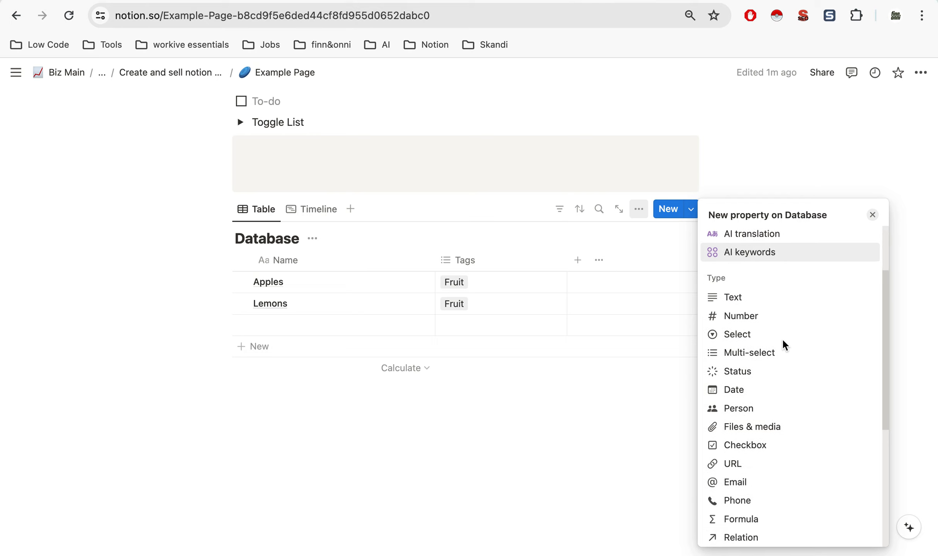
scroll(783, 348, down, 3)
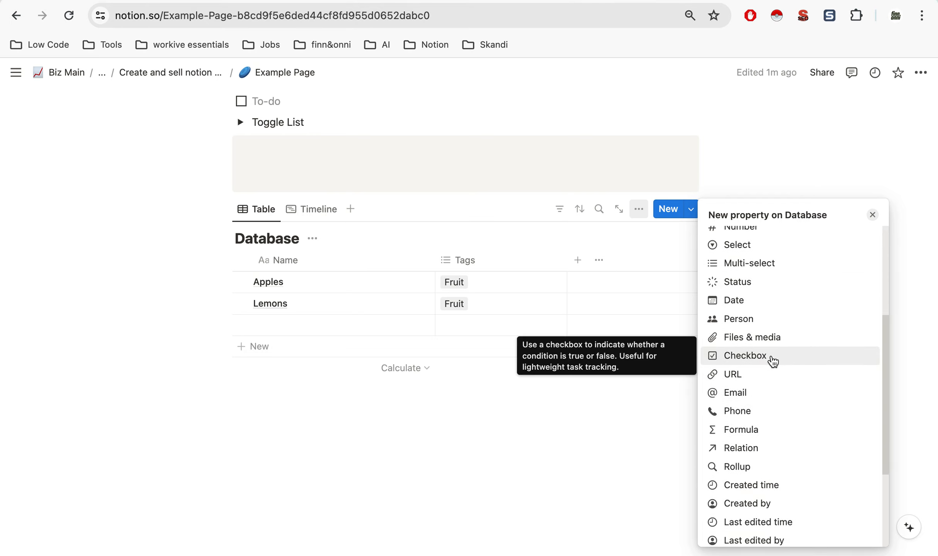
click(772, 359)
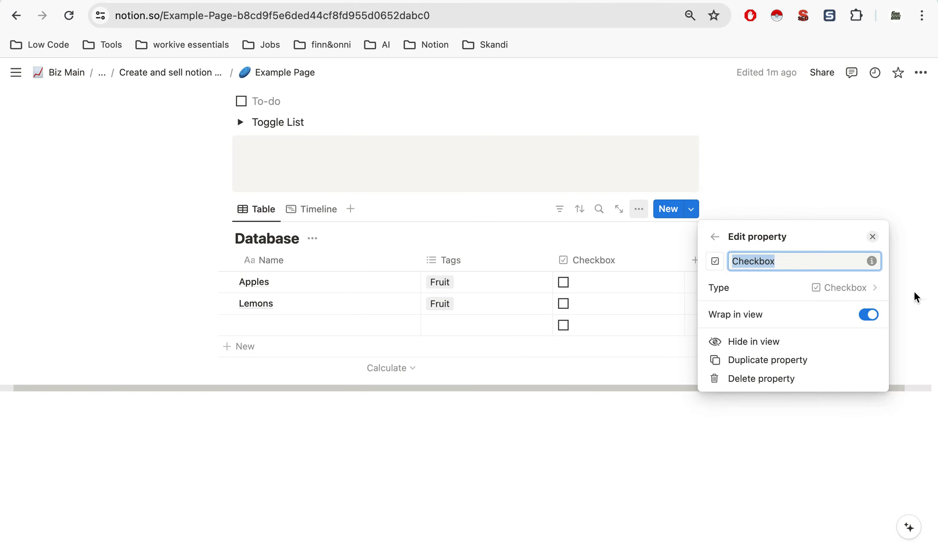
click(833, 182)
drag(597, 260, 242, 265)
drag(370, 256, 320, 260)
Tick the Apples row's checkbox and clear it again to try out the property
click(259, 282)
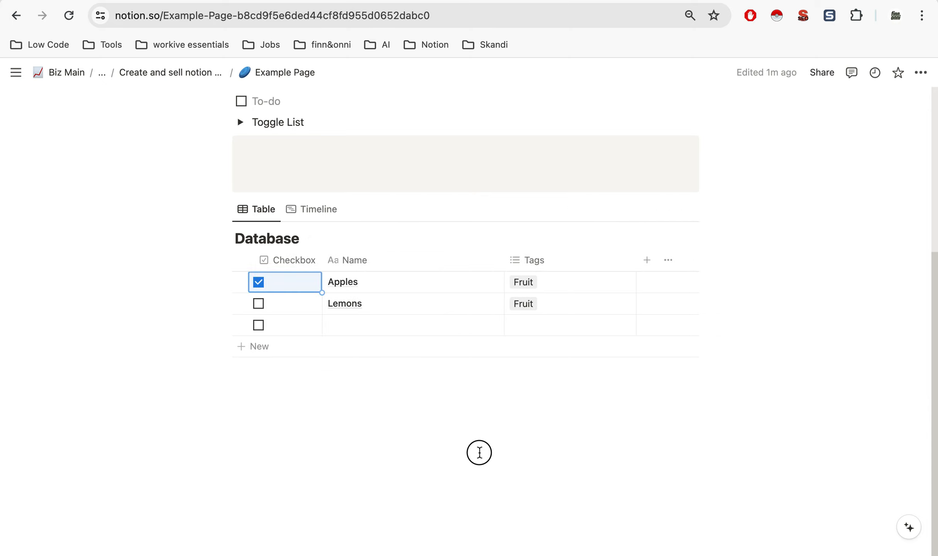
click(480, 451)
click(259, 282)
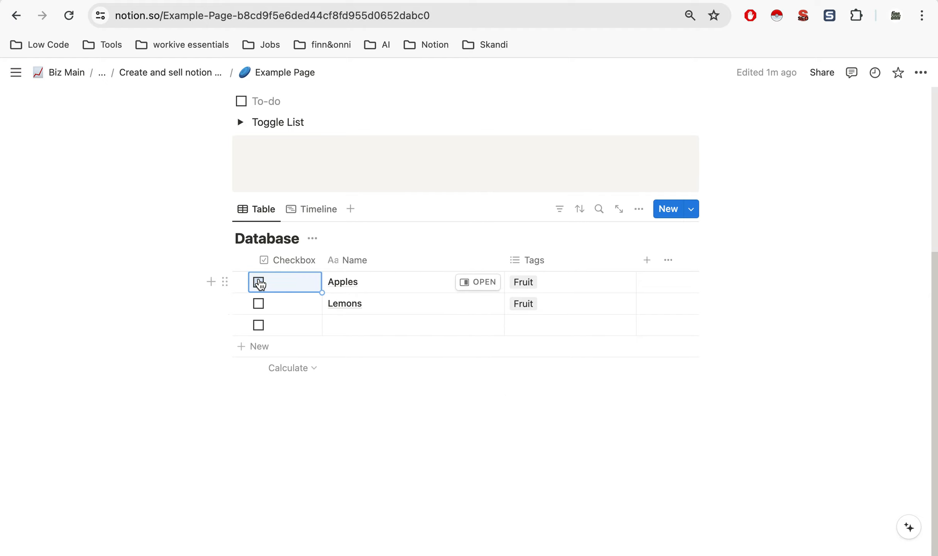
Examine the property types available for a new database column, from Text and Number through to the Connections, without adding one
click(647, 260)
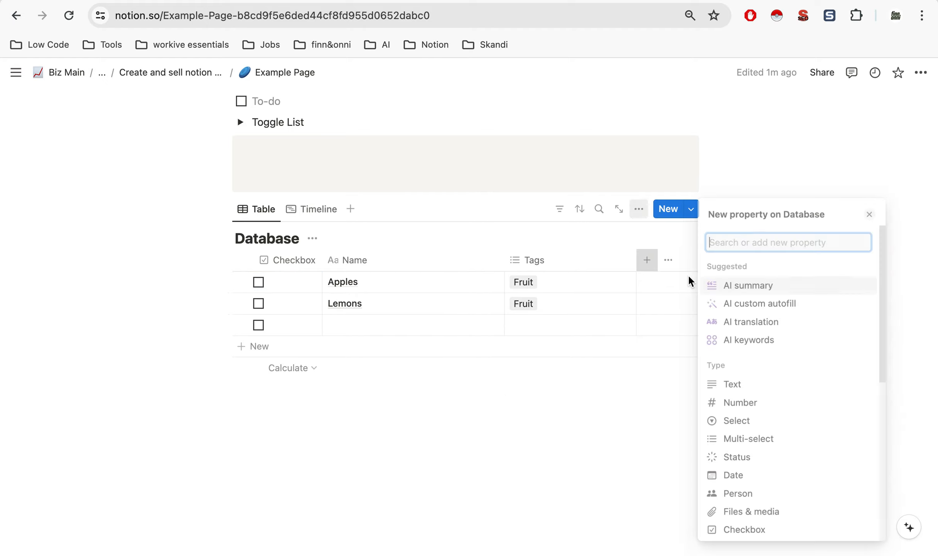
scroll(818, 371, down, 5)
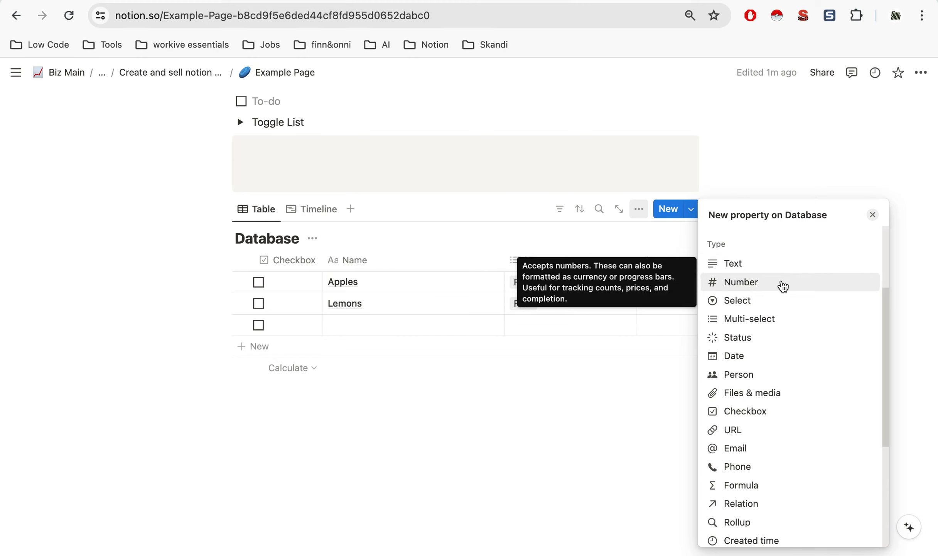
scroll(768, 318, down, 1)
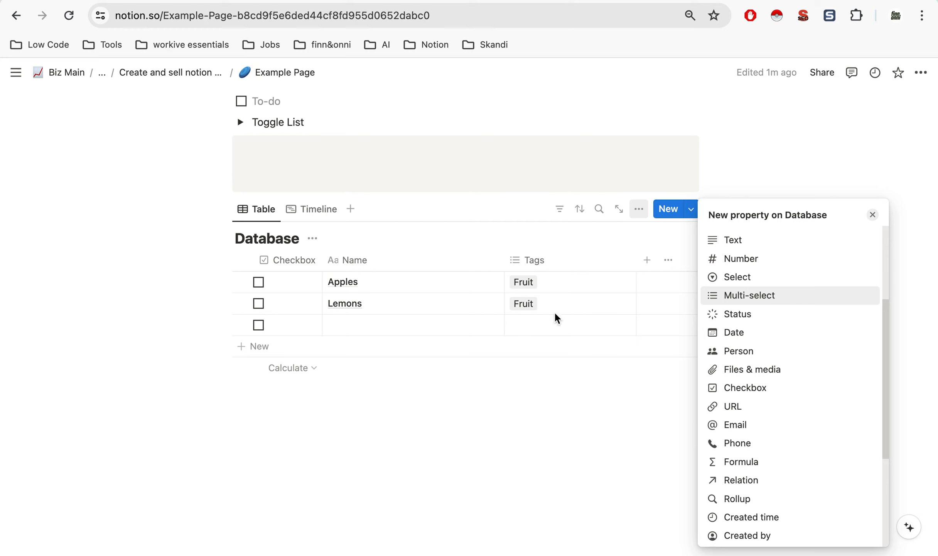
scroll(809, 314, down, 2)
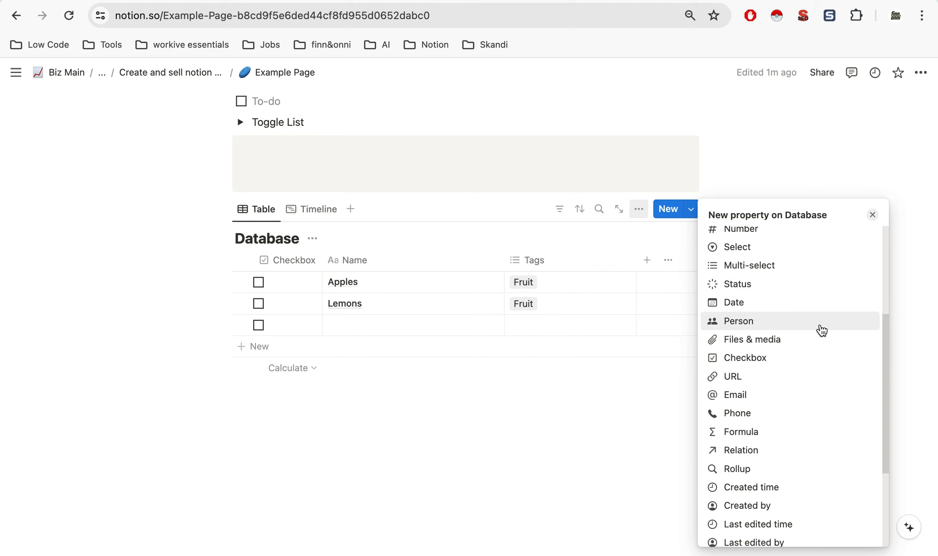
scroll(810, 309, down, 2)
scroll(798, 309, down, 4)
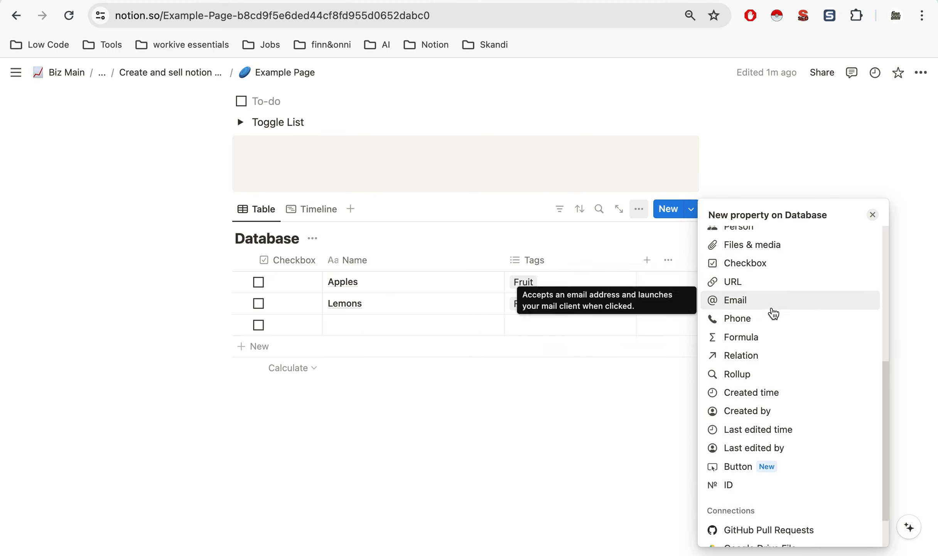
scroll(790, 356, down, 2)
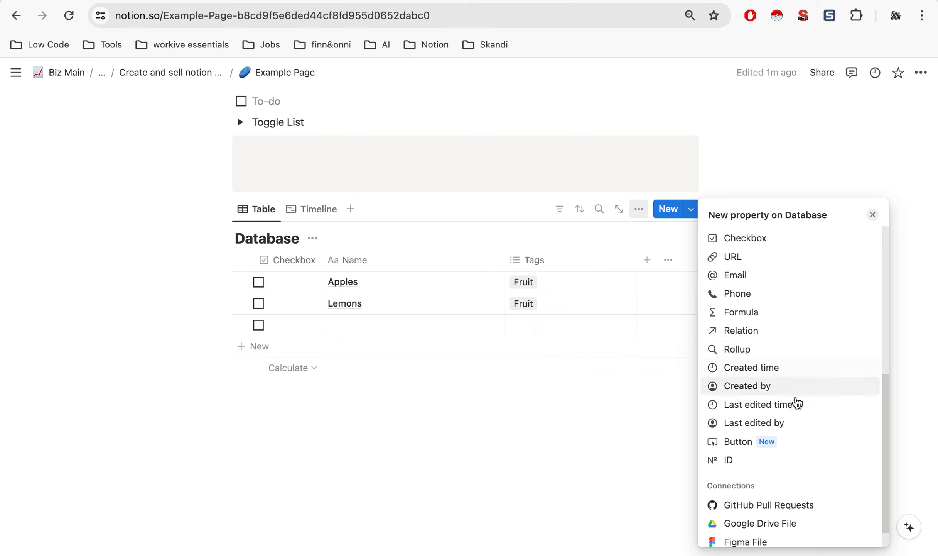
scroll(796, 400, down, 2)
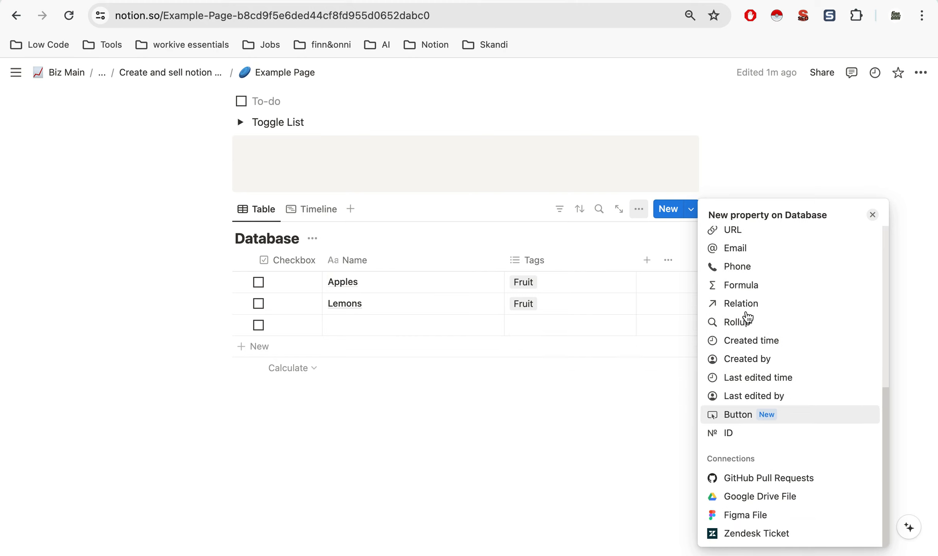
scroll(774, 300, up, 1)
scroll(774, 300, down, 1)
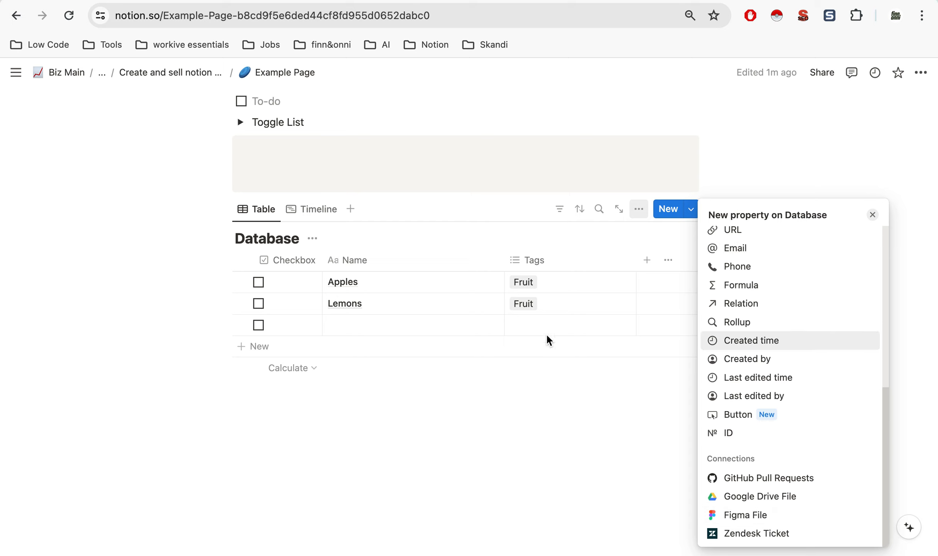
click(609, 387)
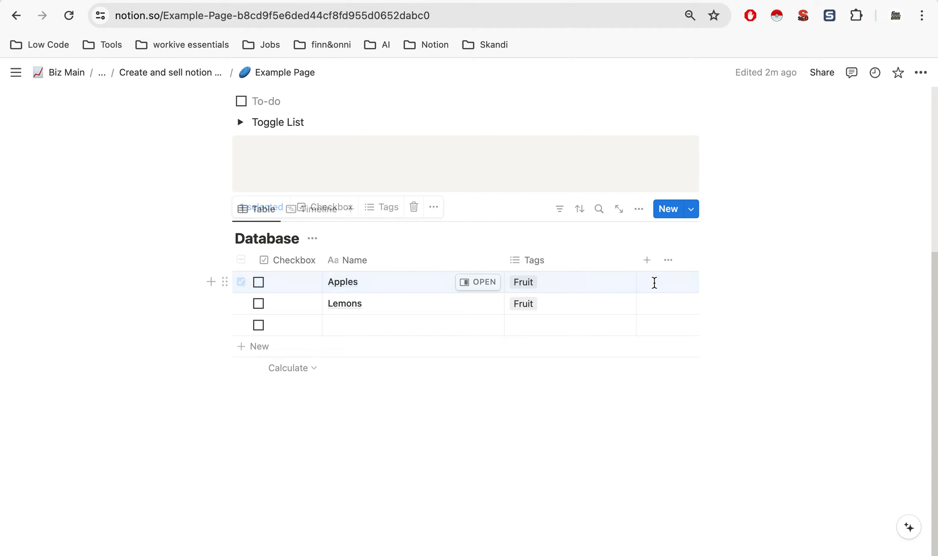
Add a Date property to the database, keeping its default name and formats
click(652, 280)
click(647, 263)
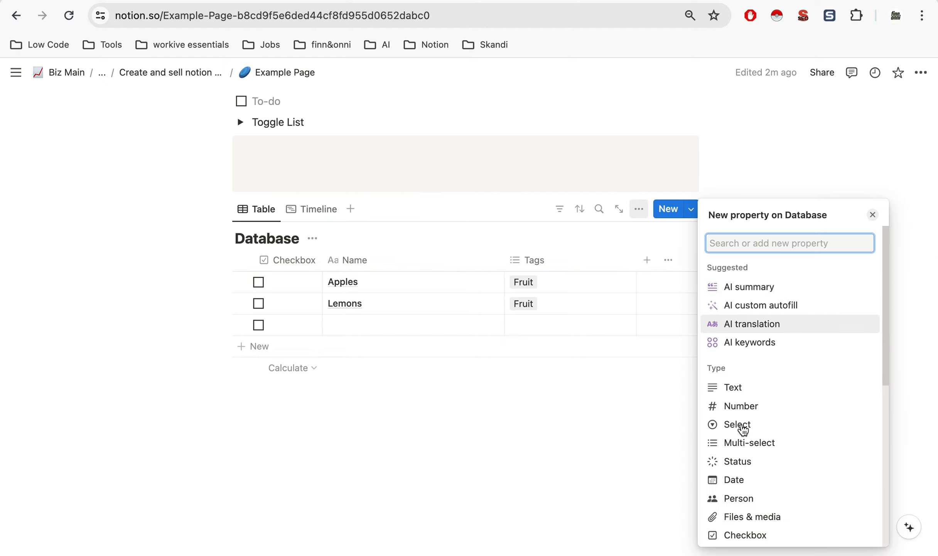
click(749, 480)
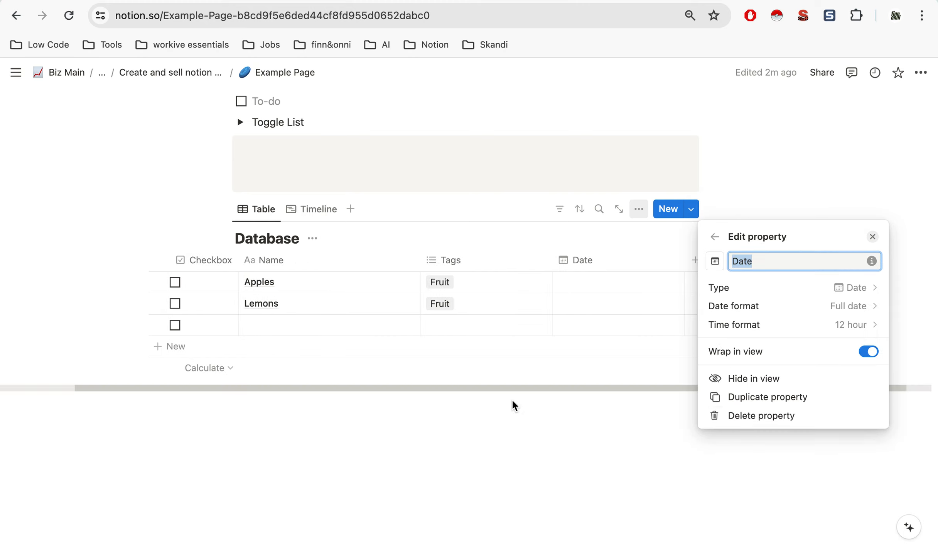
click(515, 423)
Set the Apples row's date to May 21, 2024 and show the database in its Timeline view
click(583, 291)
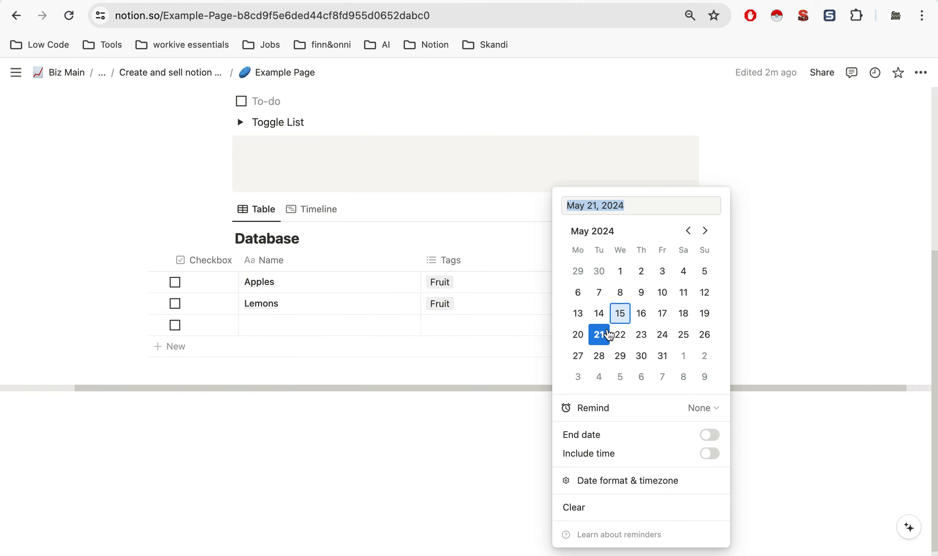
click(599, 334)
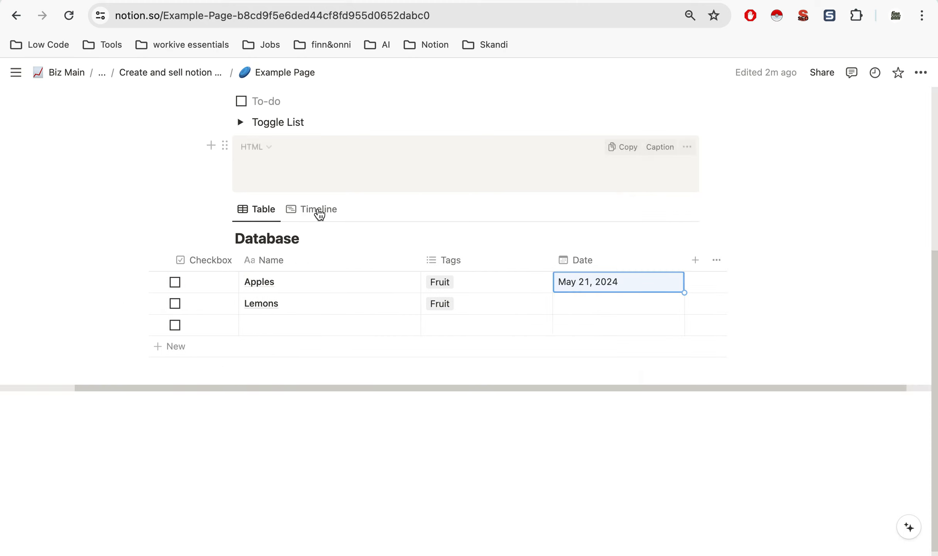
click(318, 209)
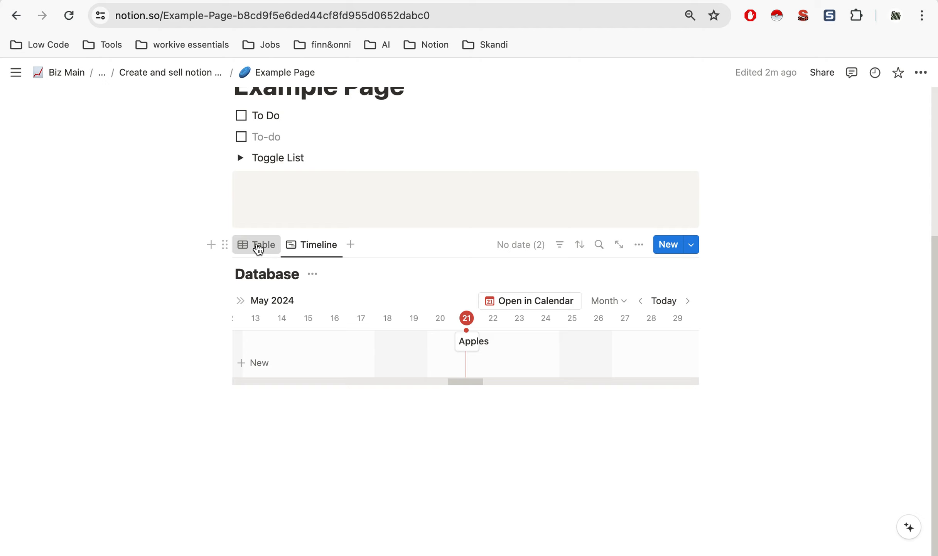
Return the database to its Table view and tick the Apples row's checkbox
click(258, 245)
click(330, 290)
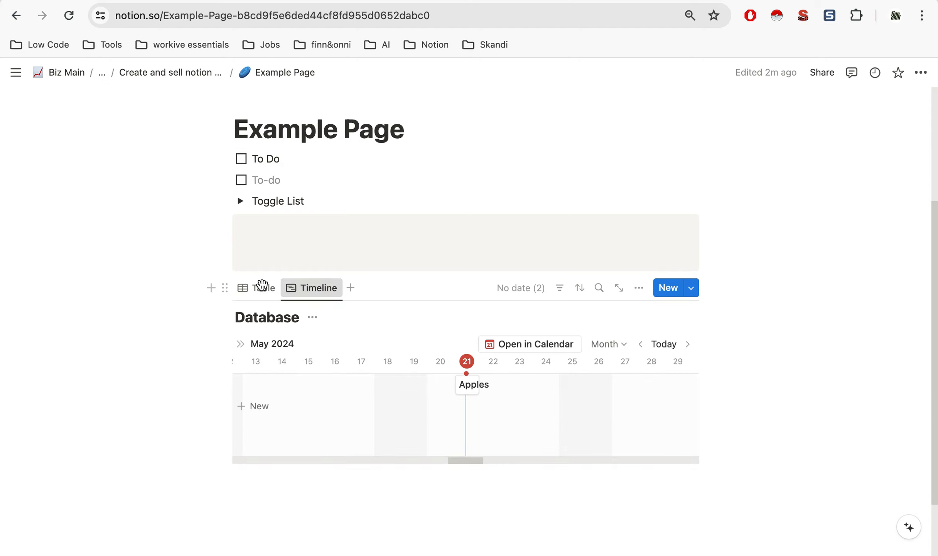
click(256, 289)
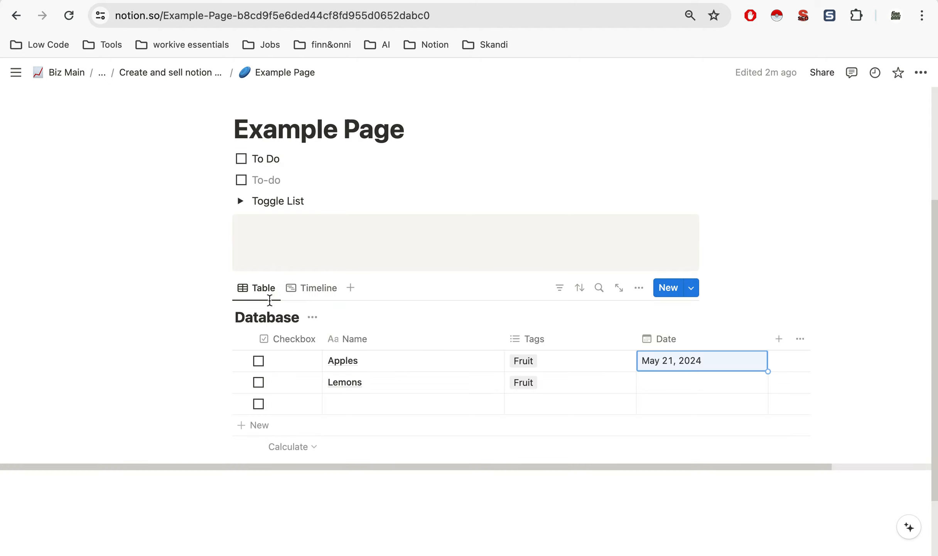
scroll(691, 359, down, 2)
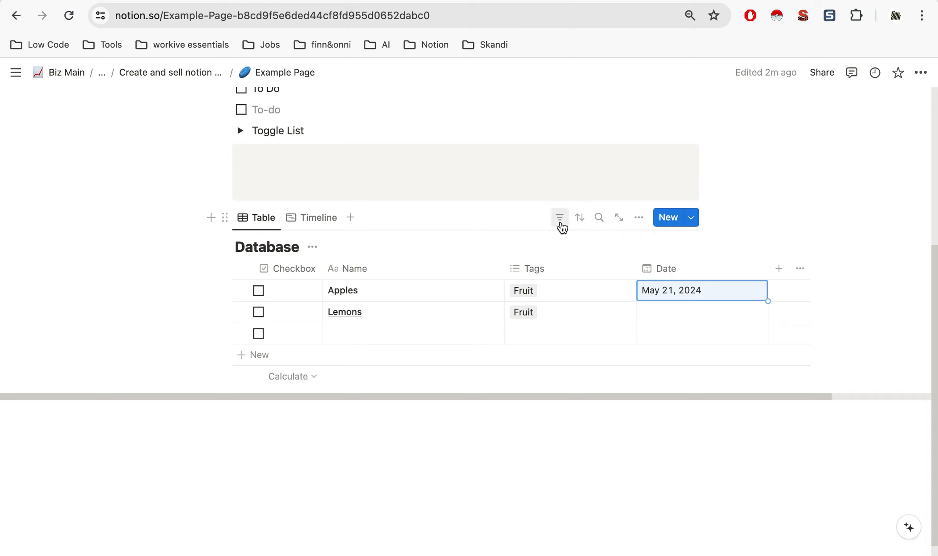
click(258, 290)
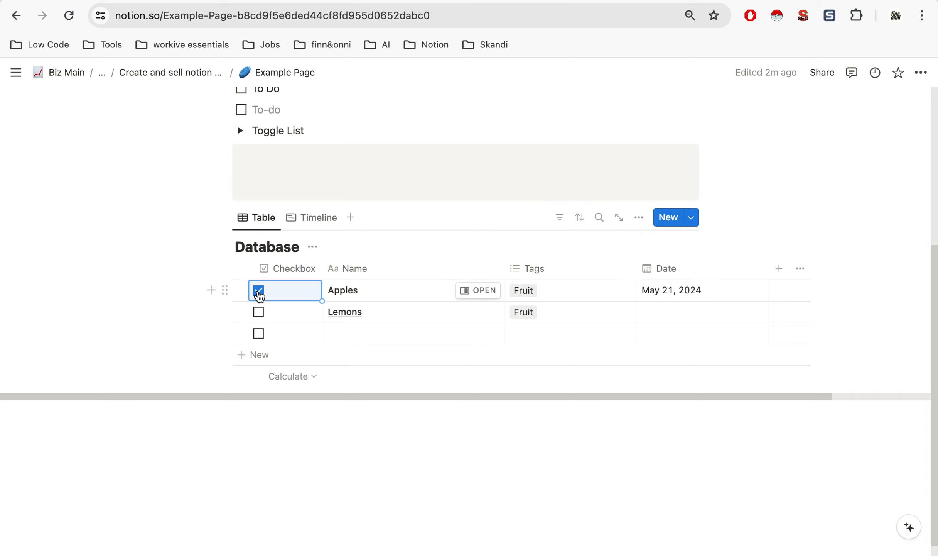
click(419, 413)
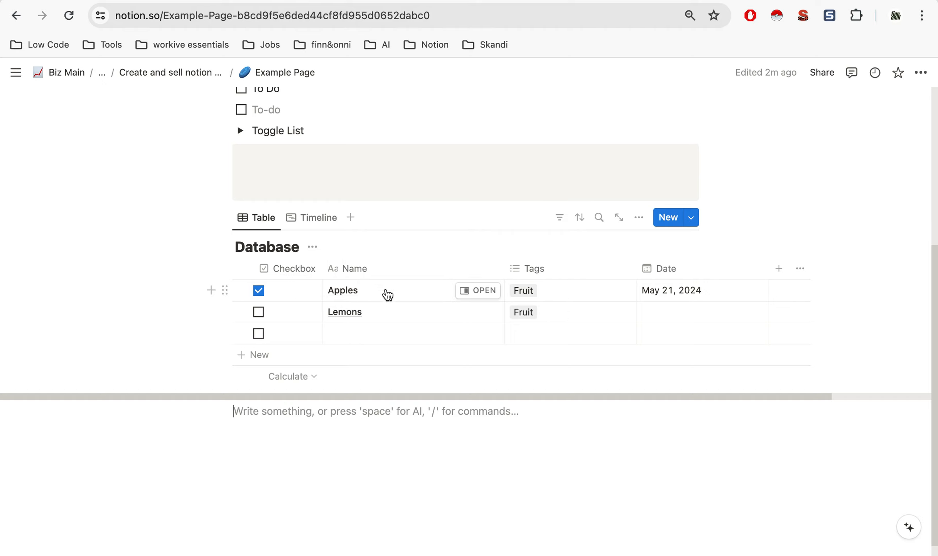
Add a Checkbox filter to the table, trying it with Checked before setting it to Unchecked
click(560, 218)
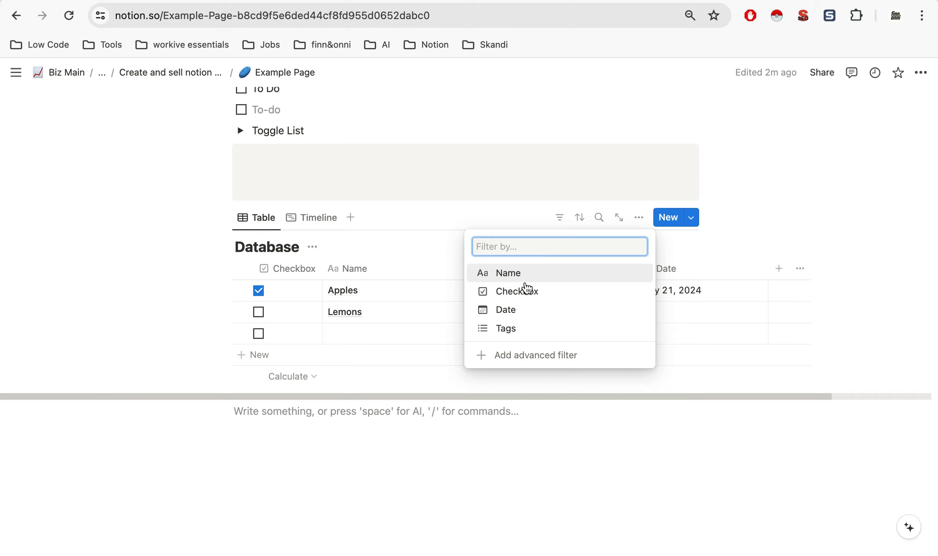
click(517, 292)
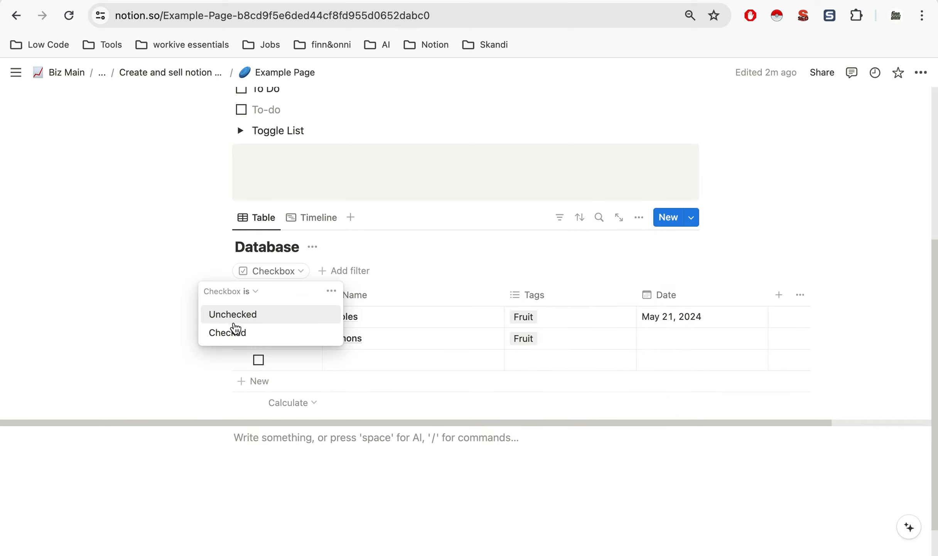
click(235, 332)
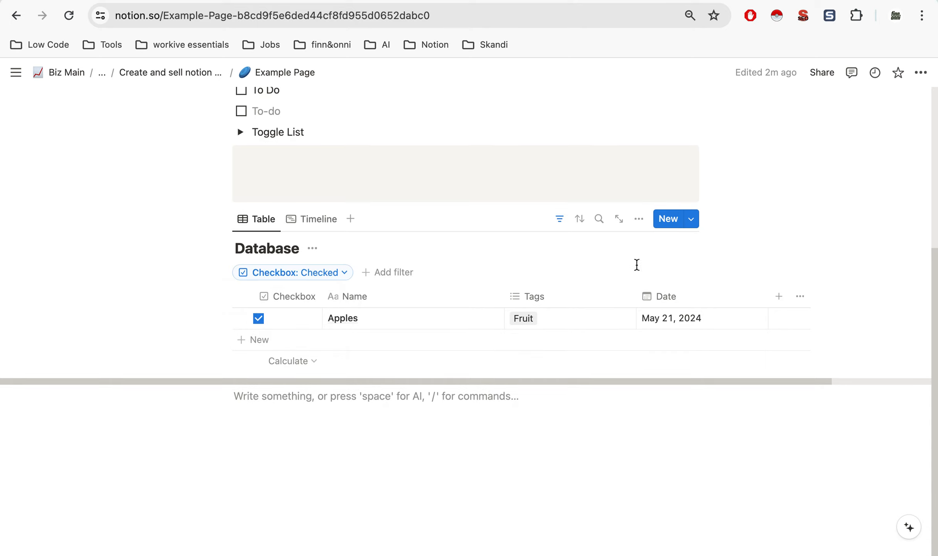
click(331, 272)
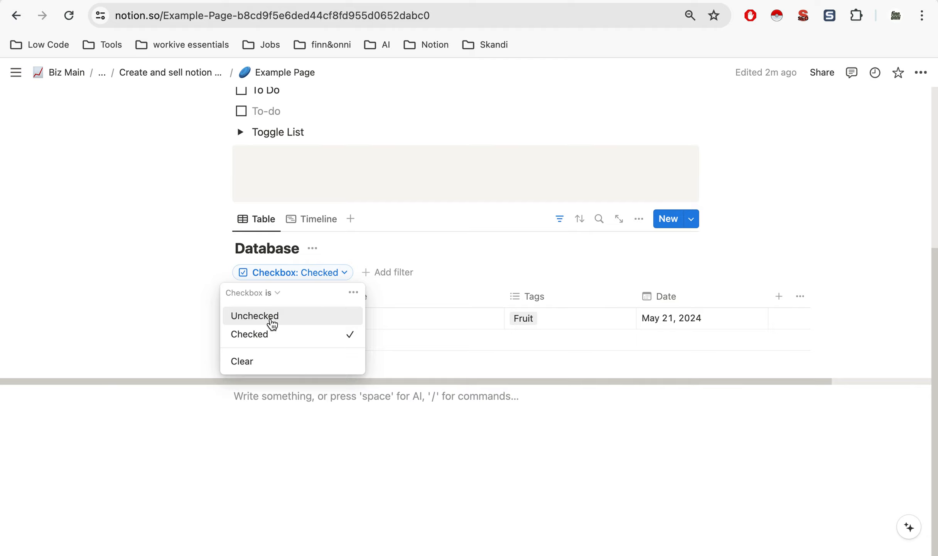
click(270, 322)
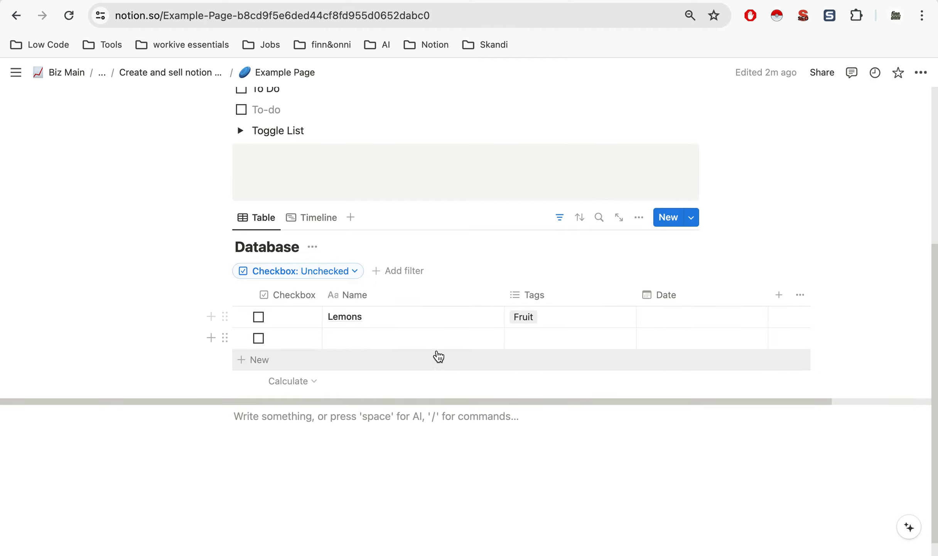
Delete the empty row below Lemons and clear the Checkbox filter's value
click(225, 338)
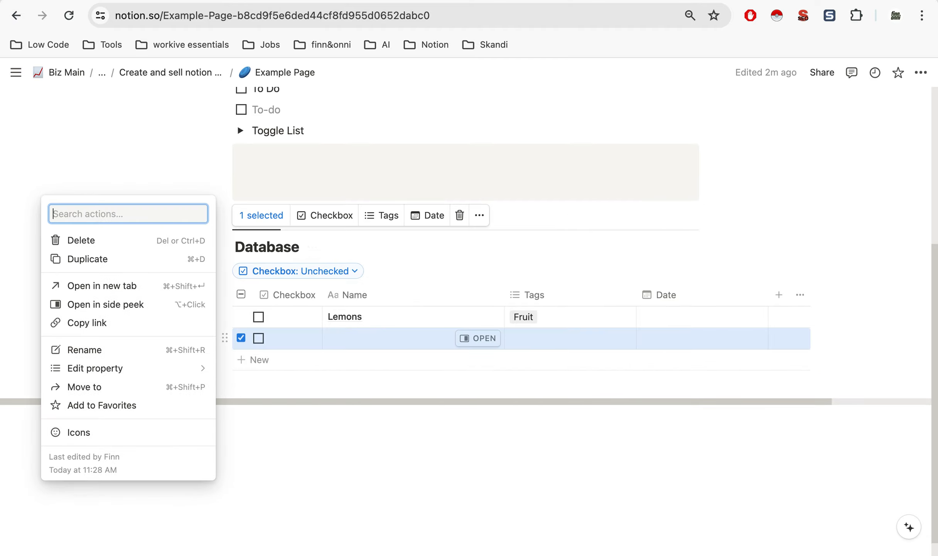
key(Delete)
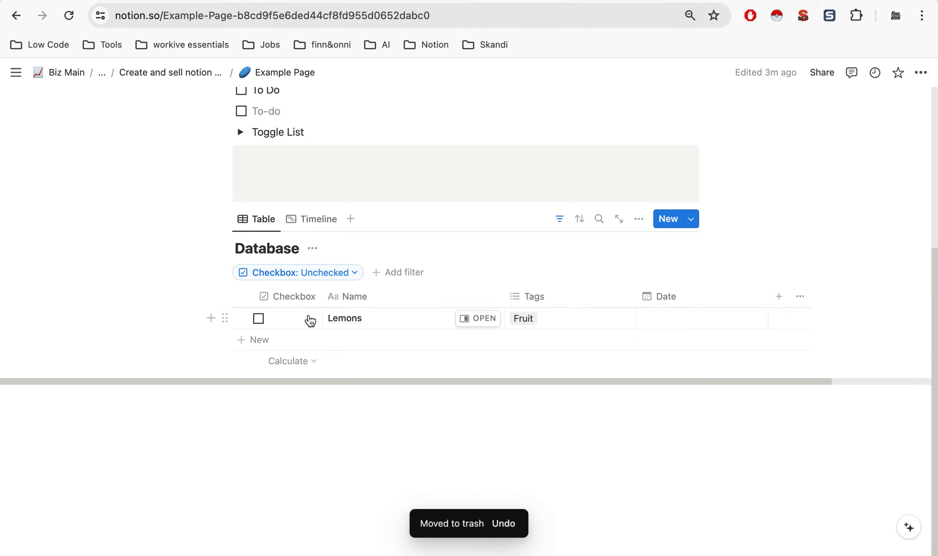
click(334, 273)
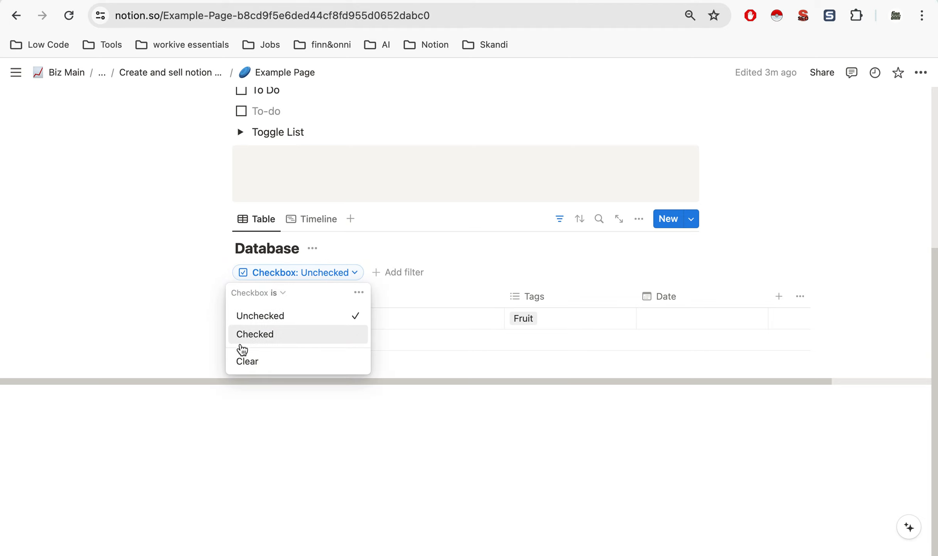
click(266, 363)
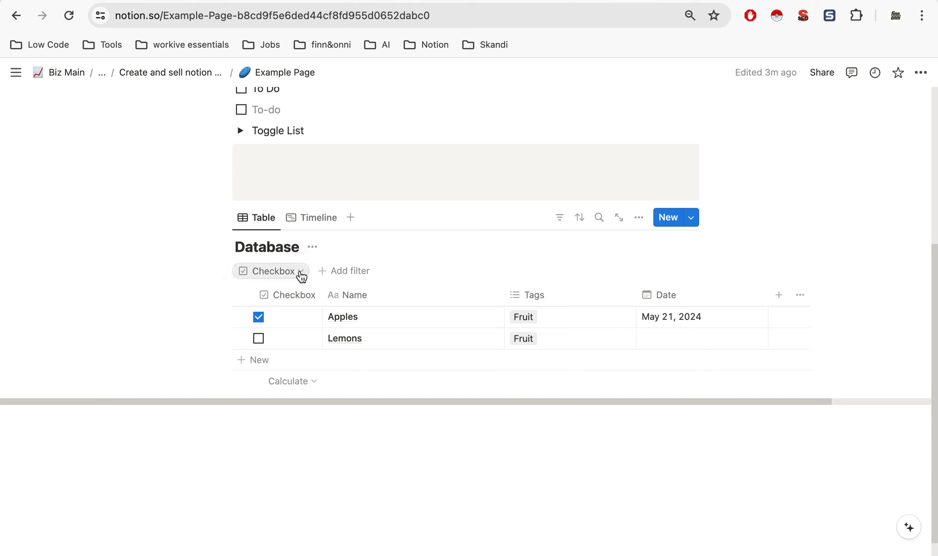
Filter the rows by Checkbox again, first for Checked and finally for Unchecked
click(250, 271)
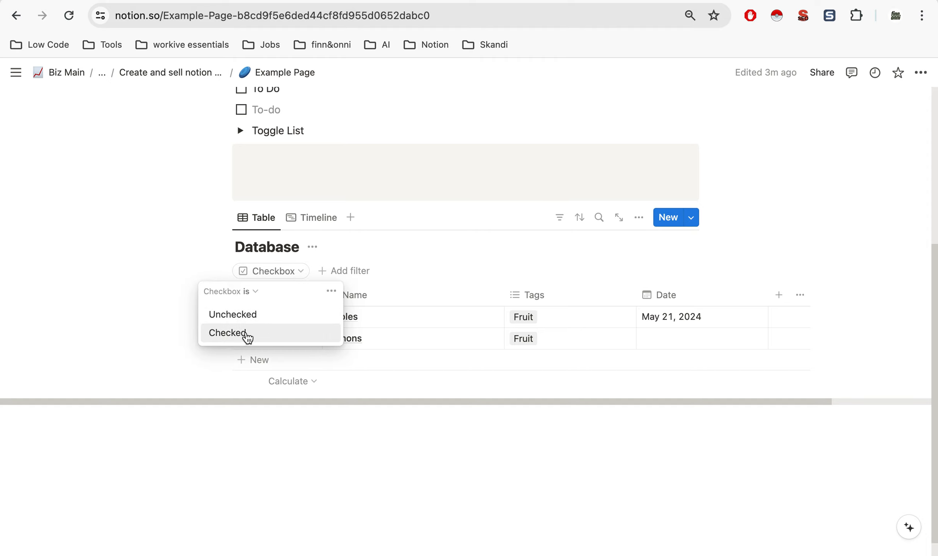
click(248, 332)
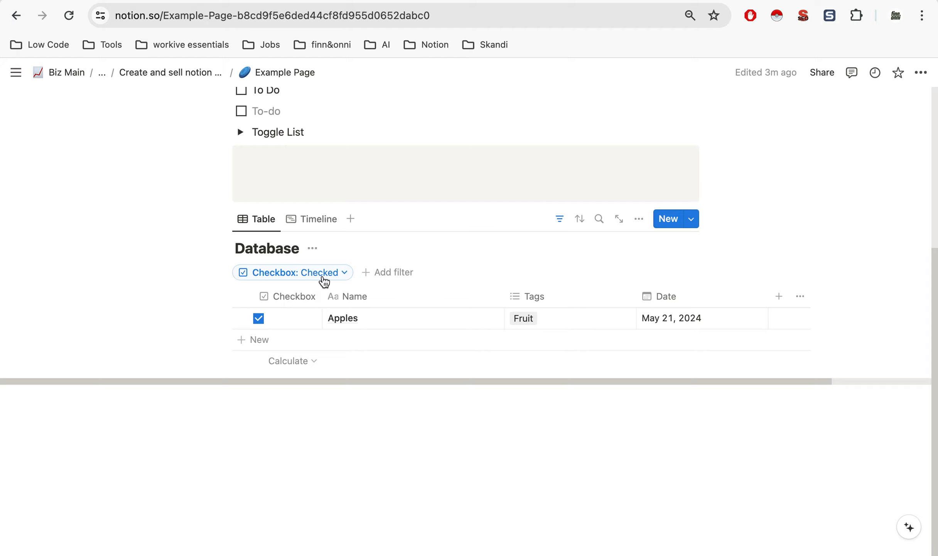
click(323, 273)
click(269, 315)
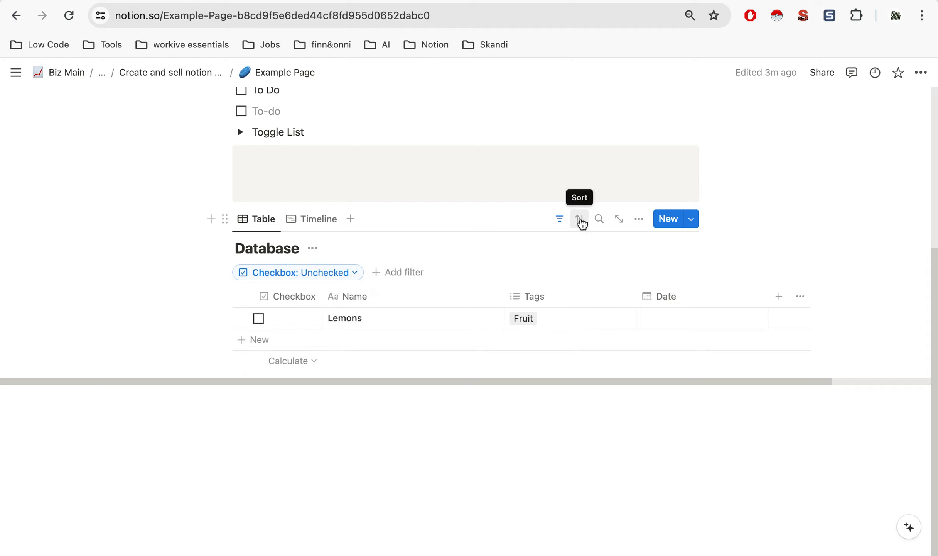
Add a new row named Apples below Lemons in the filtered table
click(580, 219)
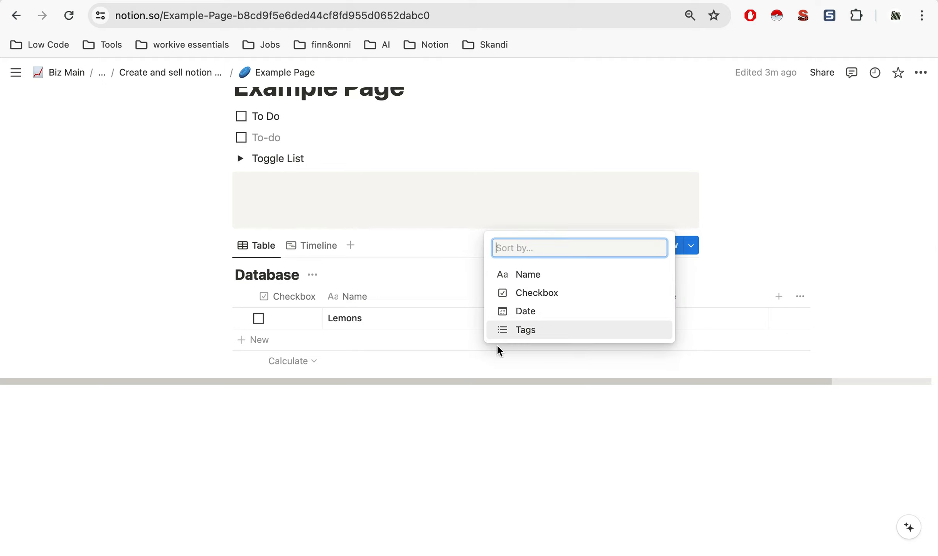
click(291, 439)
click(350, 340)
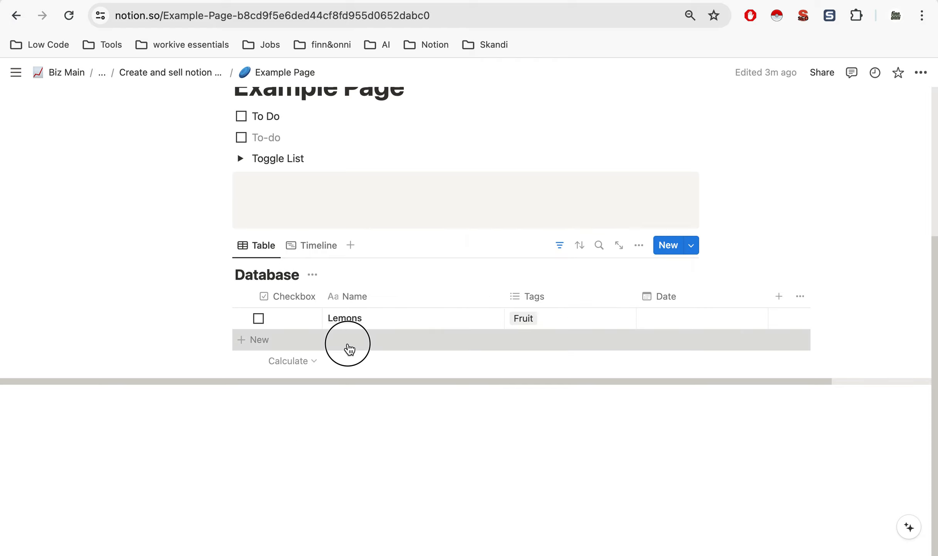
text(Apples)
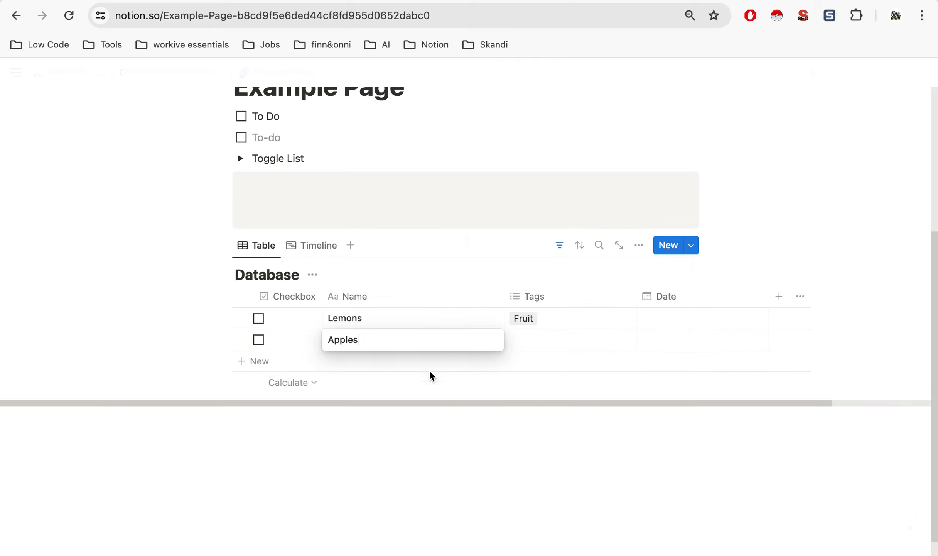
Set the Lemons row's date to May 20, 2024 and the new Apples row's date to May 23, 2024
click(656, 319)
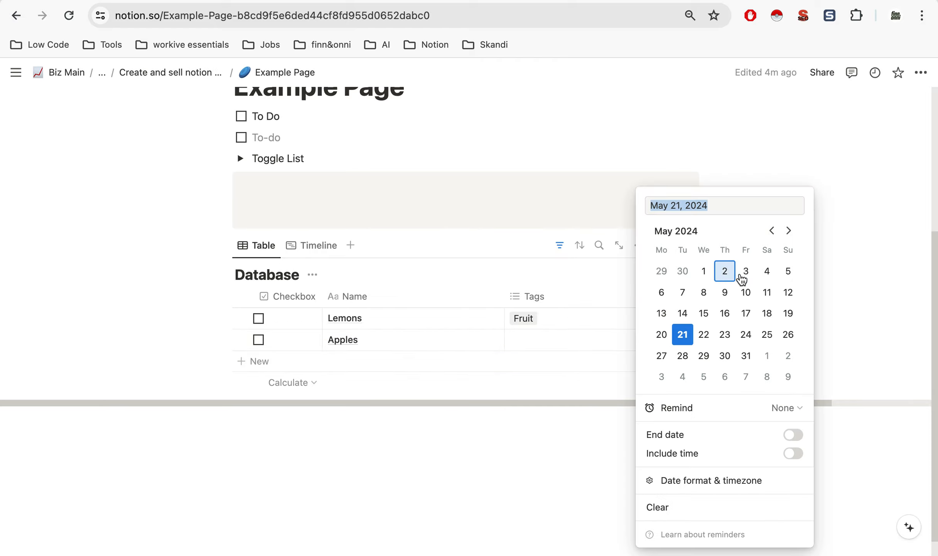
click(662, 334)
click(482, 426)
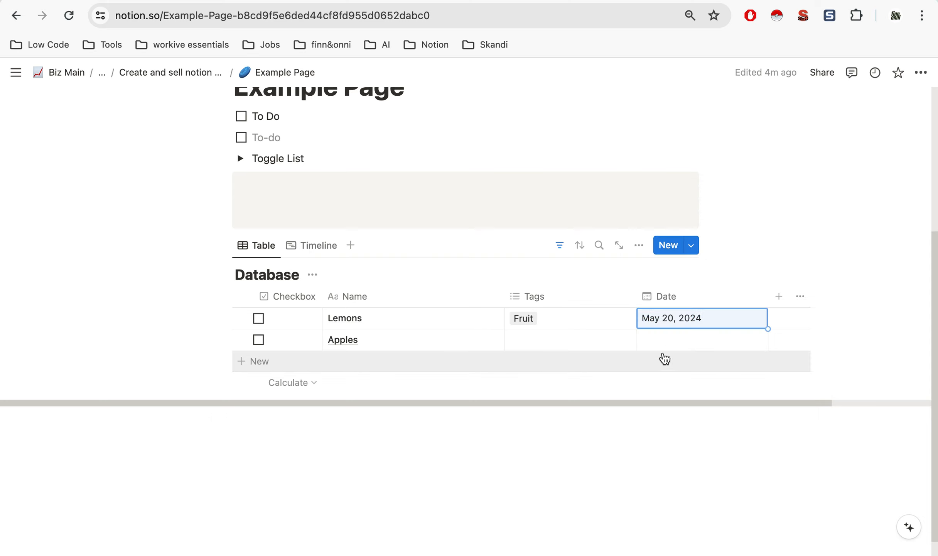
click(670, 341)
click(724, 335)
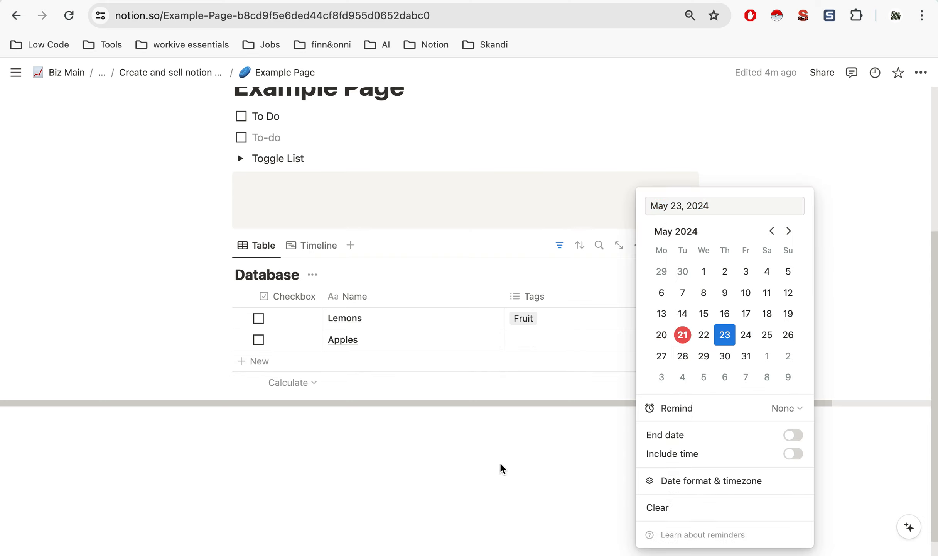
click(490, 469)
click(560, 458)
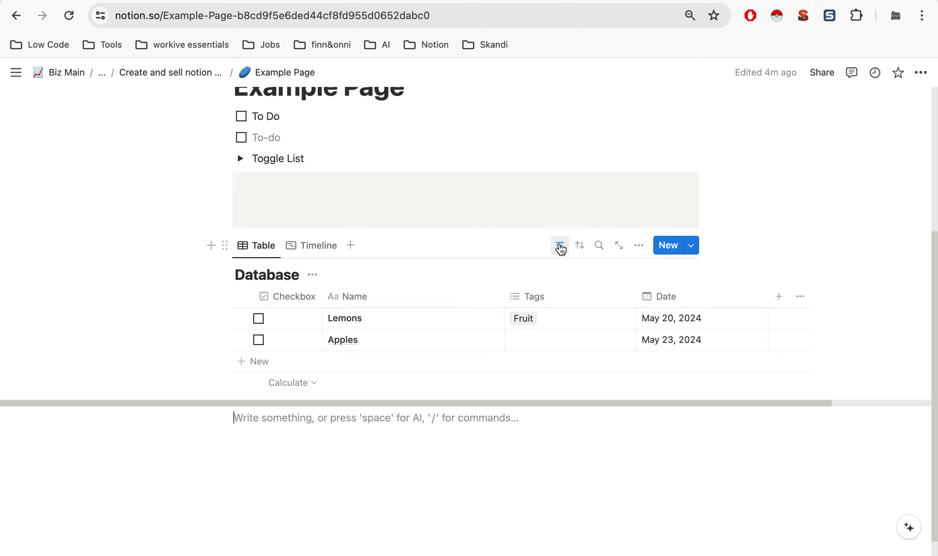
Sort the table by Date in descending order
click(580, 247)
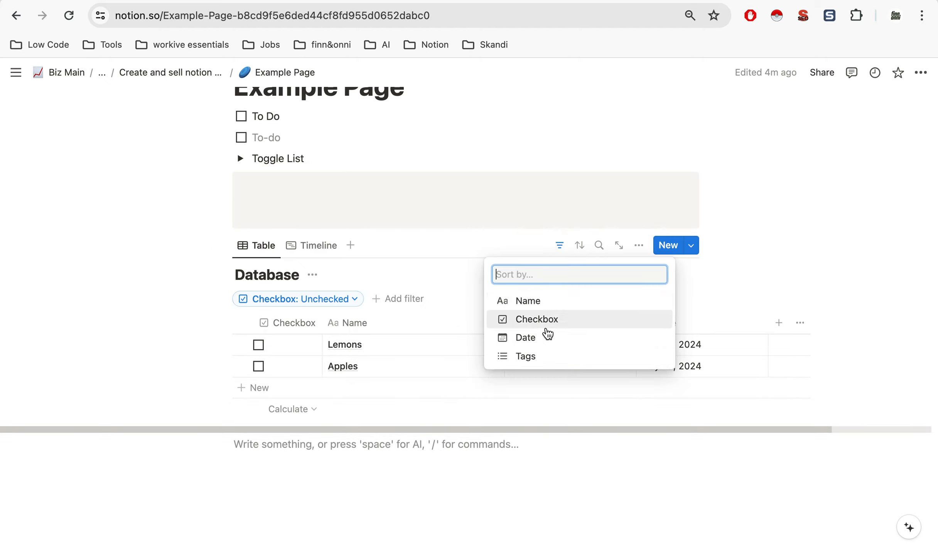
click(543, 340)
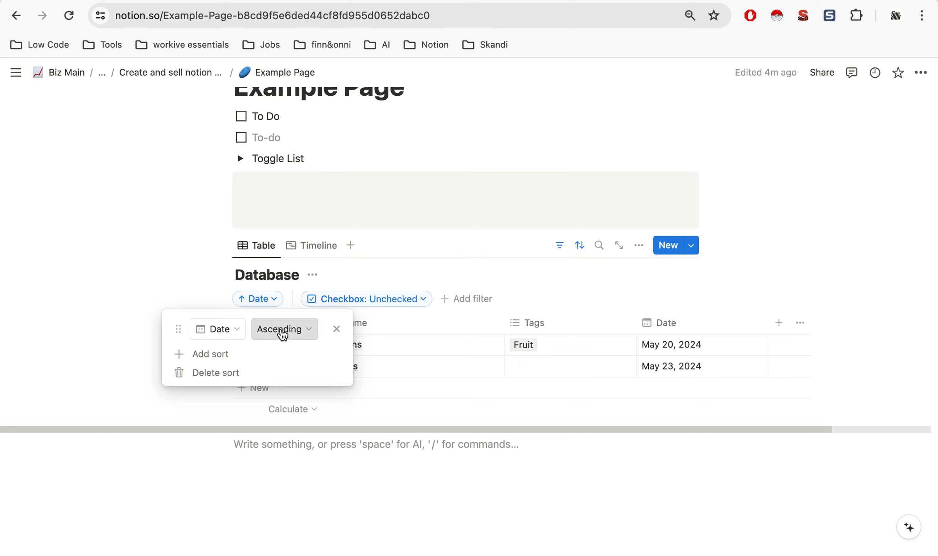
click(282, 330)
click(262, 370)
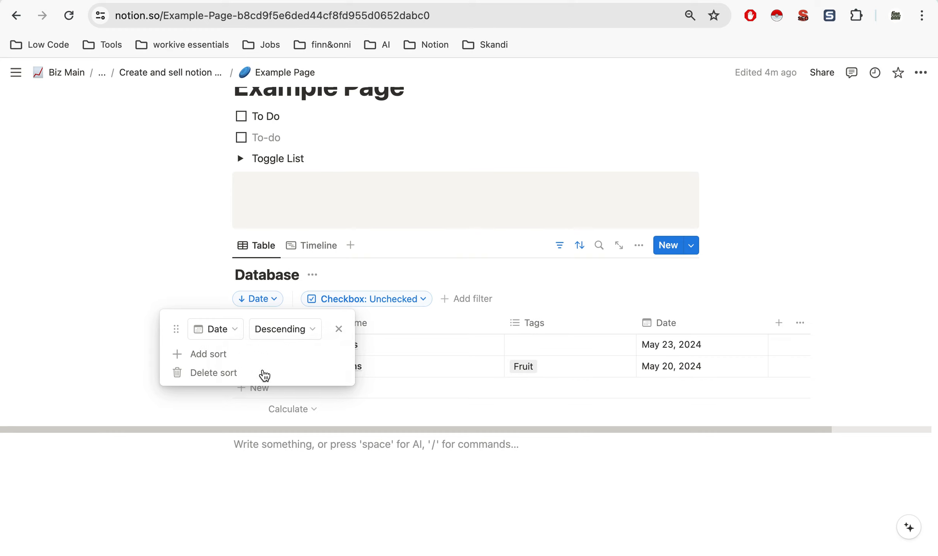
click(643, 480)
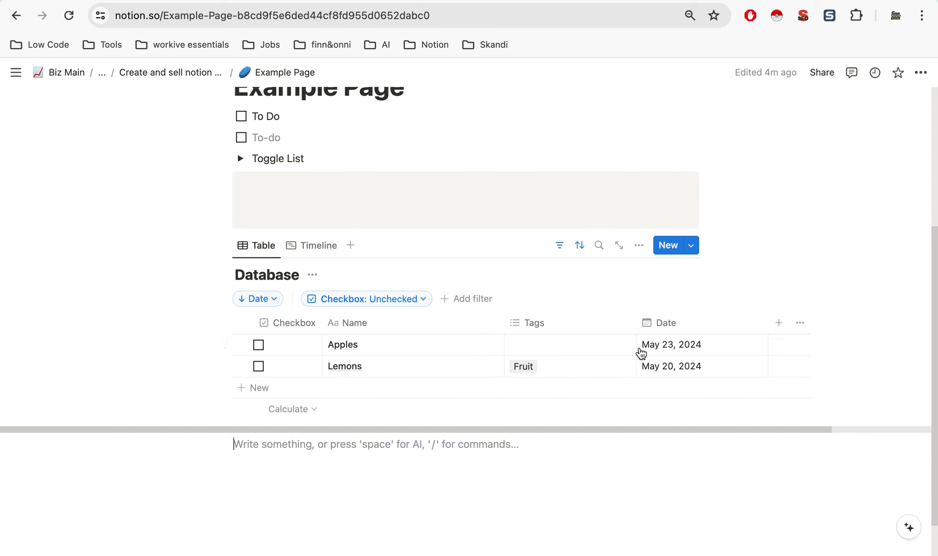
Change the Date sort to ascending order, leaving the Checkbox filter at Unchecked
click(388, 298)
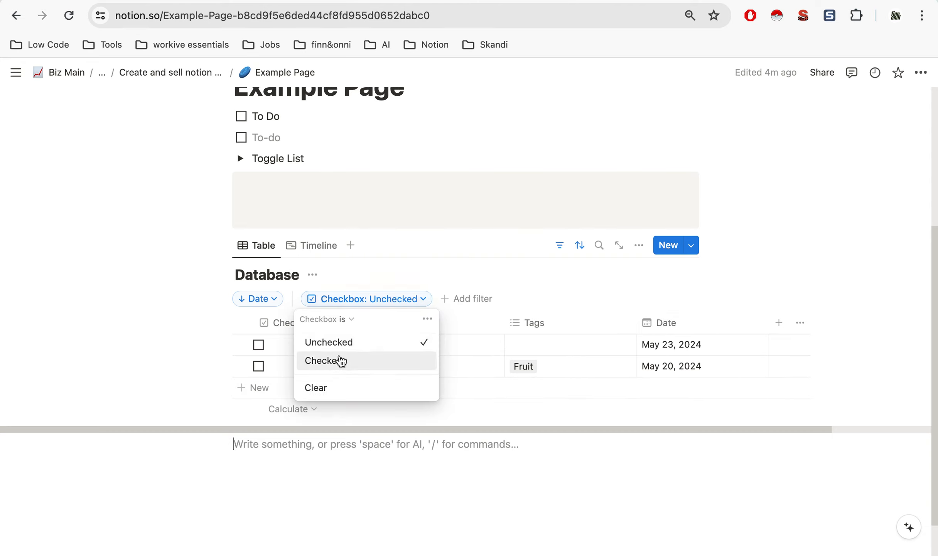
click(252, 303)
click(279, 328)
click(273, 353)
click(641, 496)
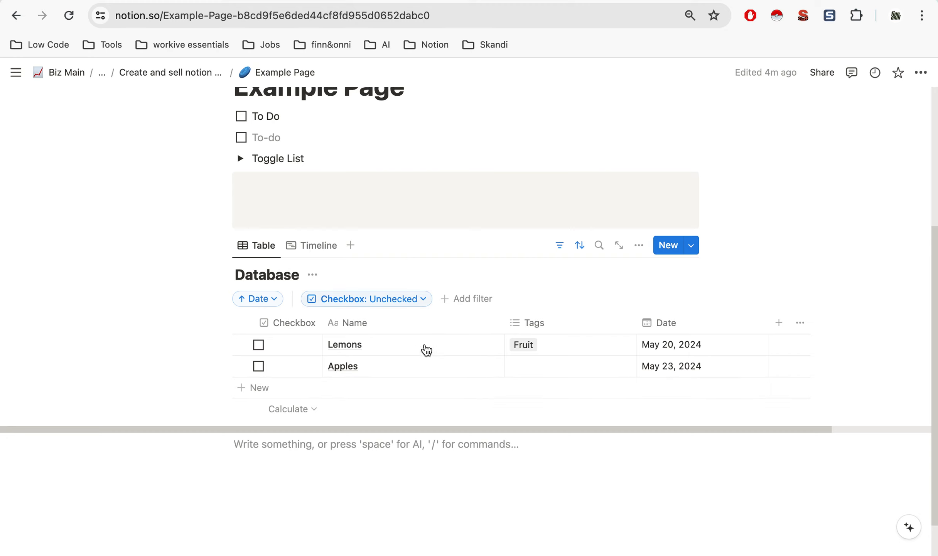
Open the block list below the database and review the database view, inline, full-page and linked database options
scroll(616, 436, down, 2)
click(271, 399)
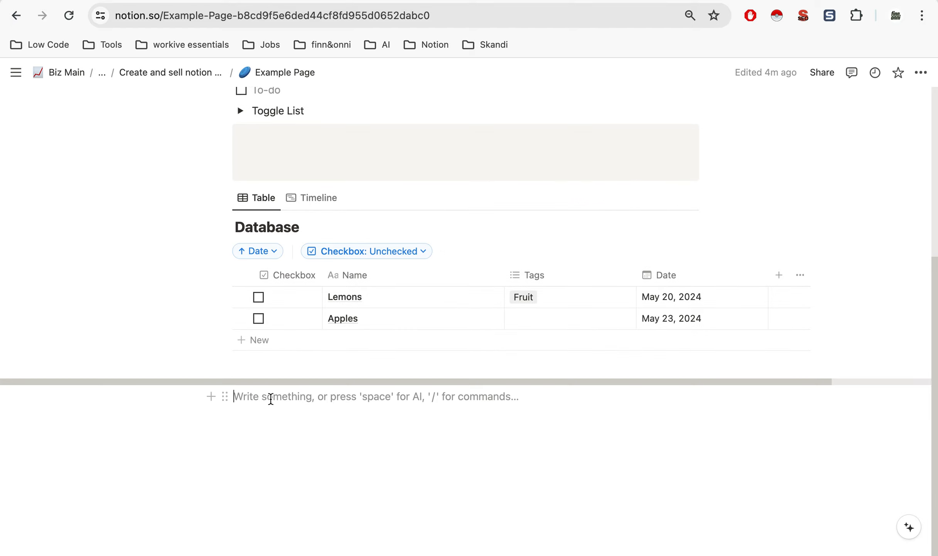
text(/)
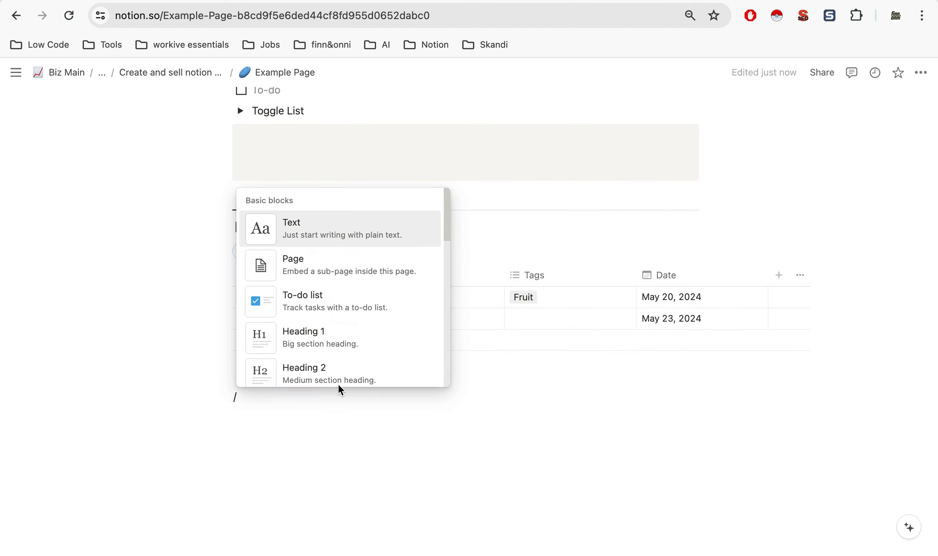
scroll(361, 295, down, 6)
scroll(363, 290, down, 10)
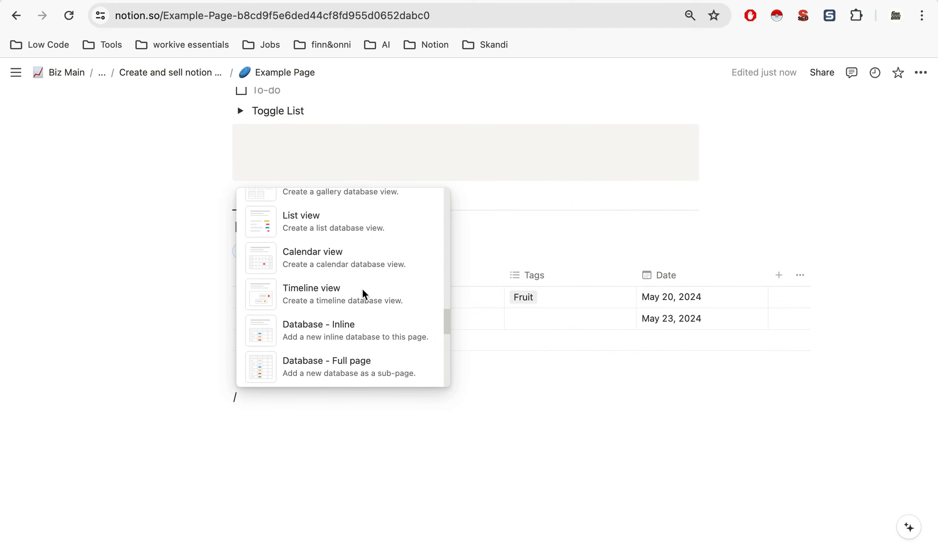
scroll(365, 285, up, 5)
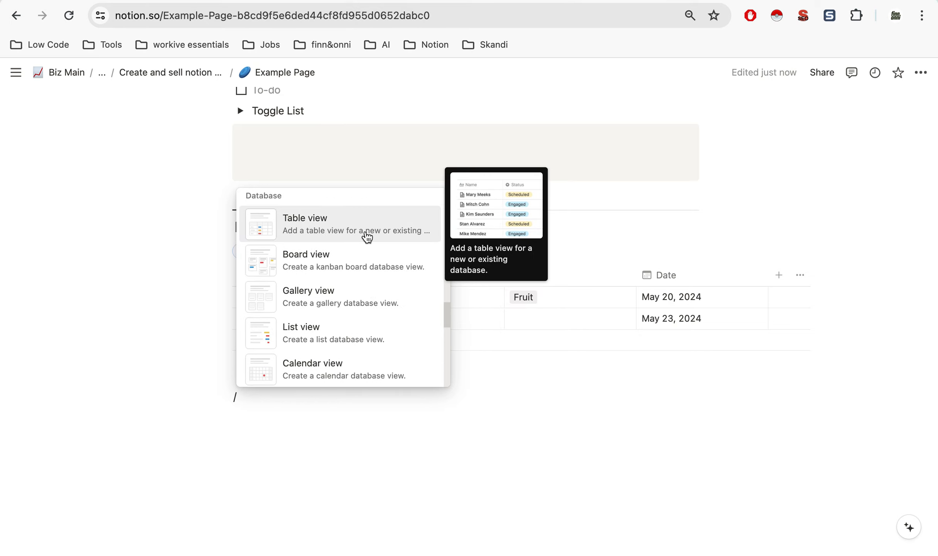
scroll(362, 321, down, 2)
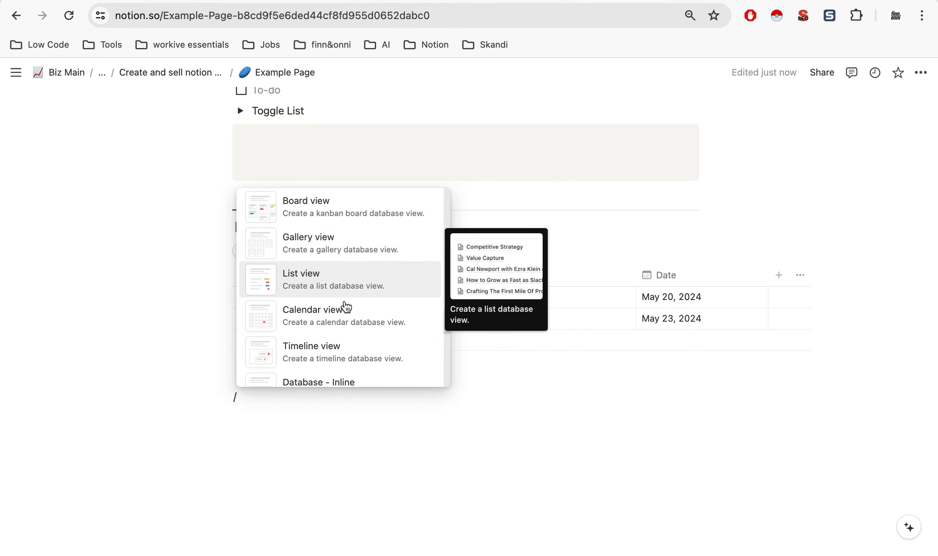
scroll(352, 324, up, 3)
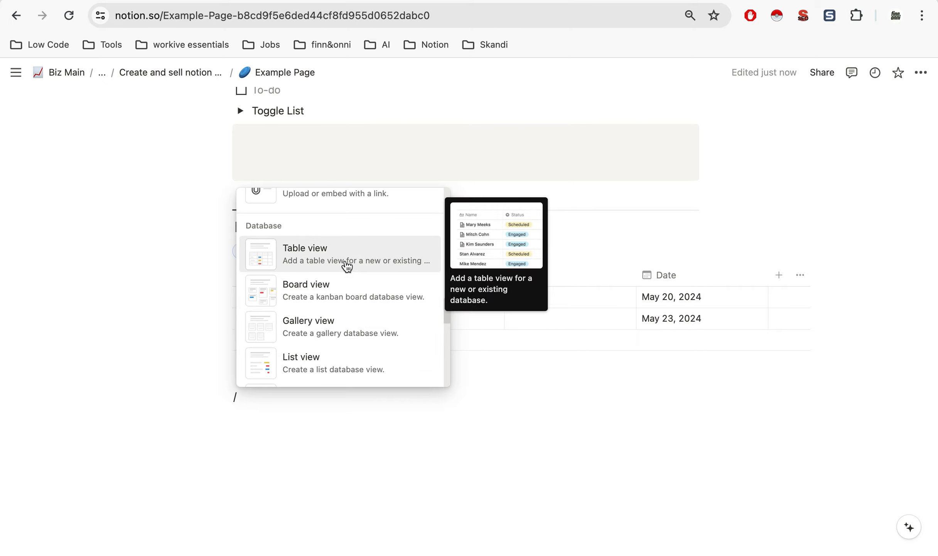
scroll(362, 270, down, 2)
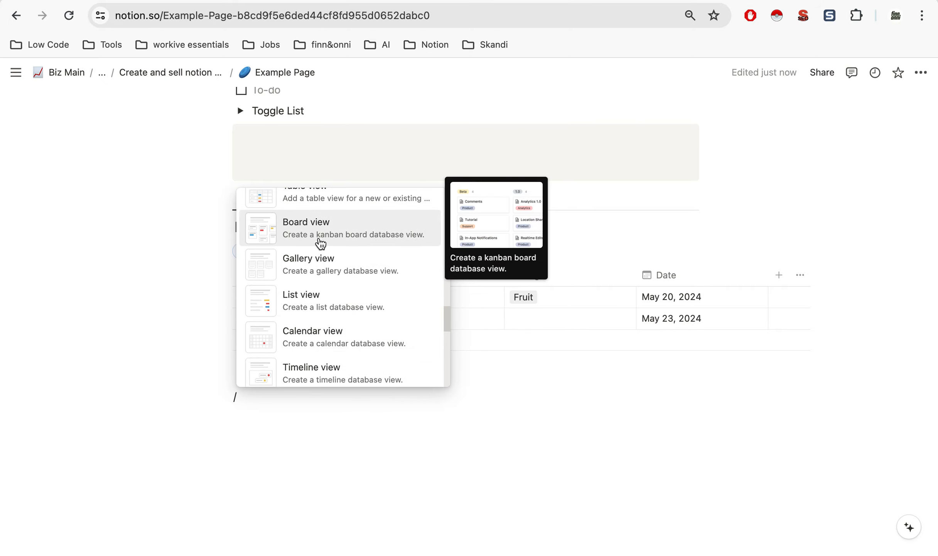
scroll(326, 295, down, 2)
scroll(325, 298, down, 3)
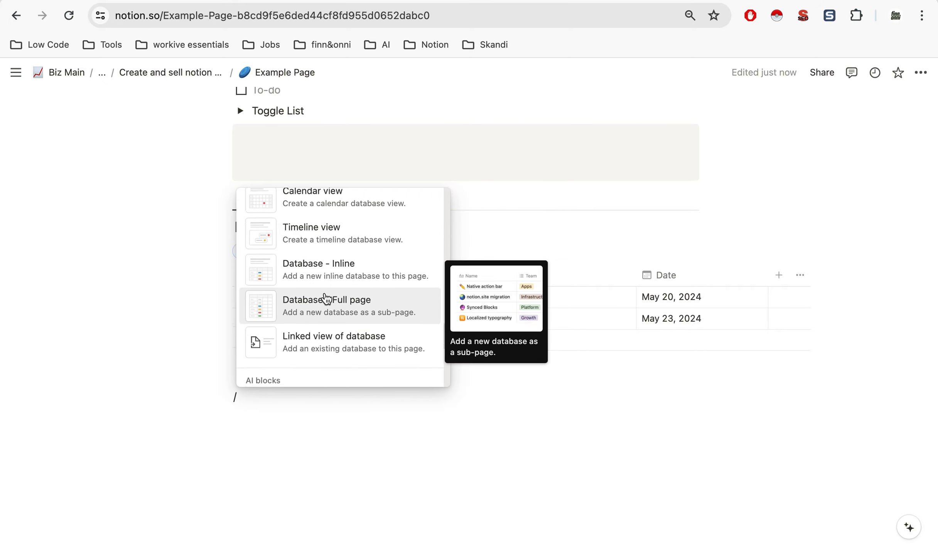
Insert a 3 columns block below the database
scroll(446, 255, down, 5)
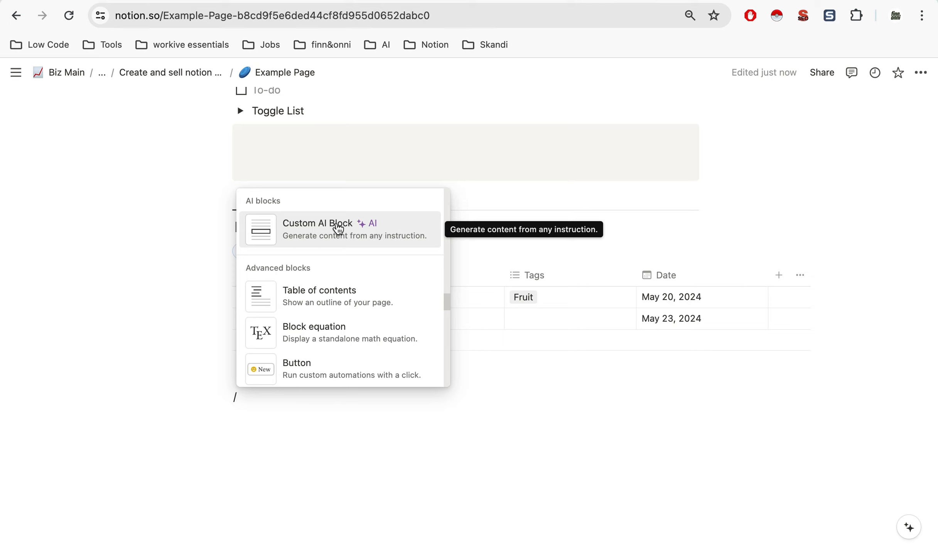
scroll(440, 300, down, 3)
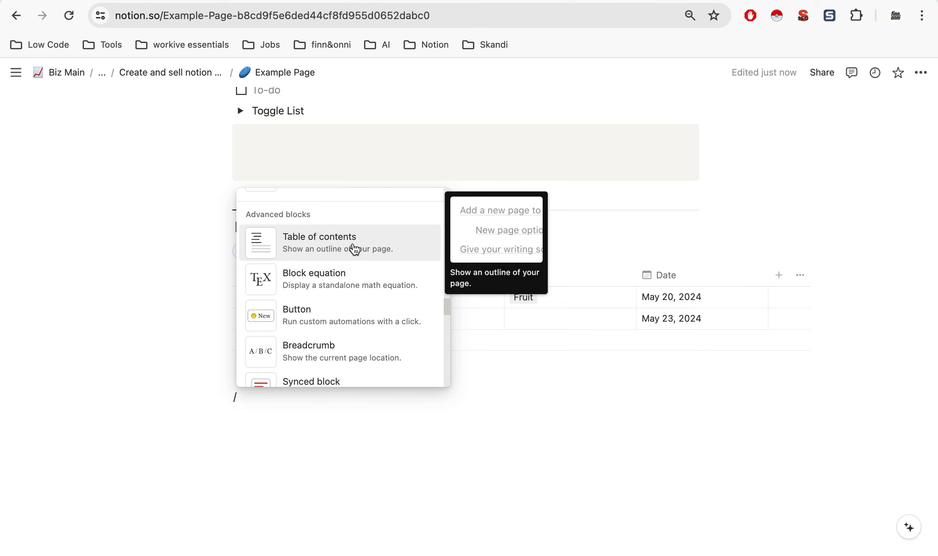
scroll(389, 278, down, 2)
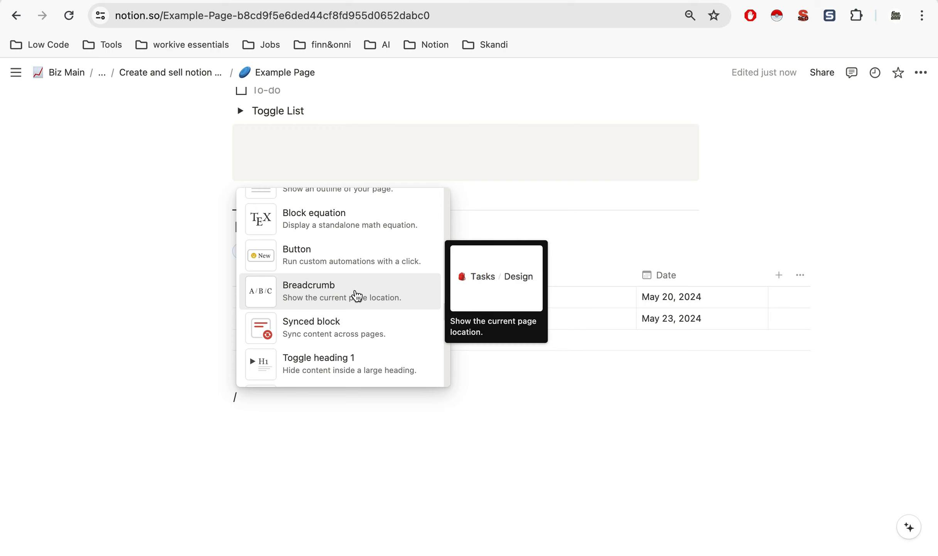
scroll(357, 295, down, 3)
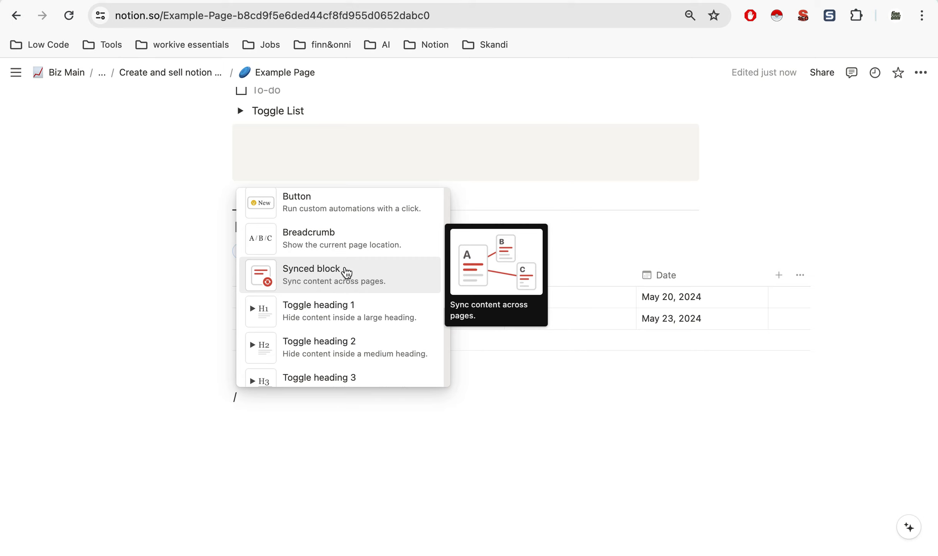
scroll(366, 298, down, 5)
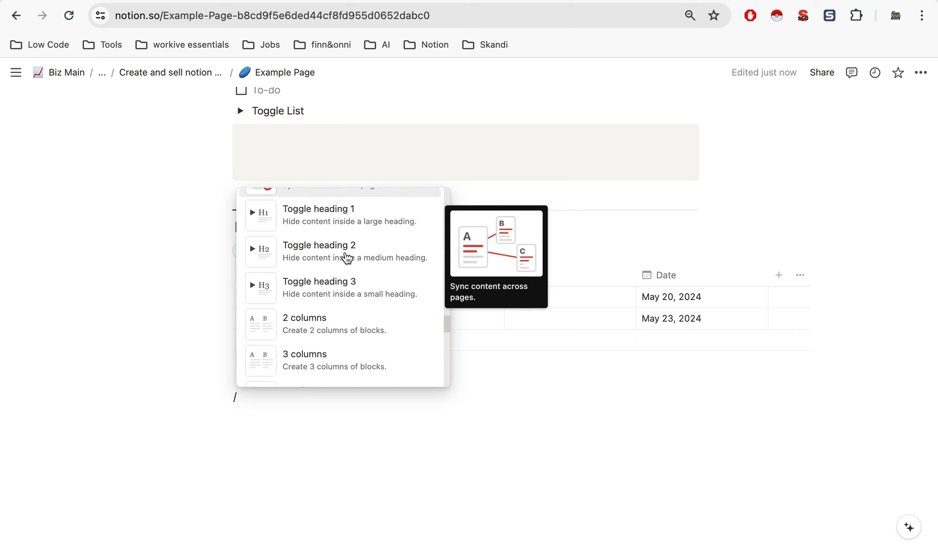
scroll(347, 257, down, 2)
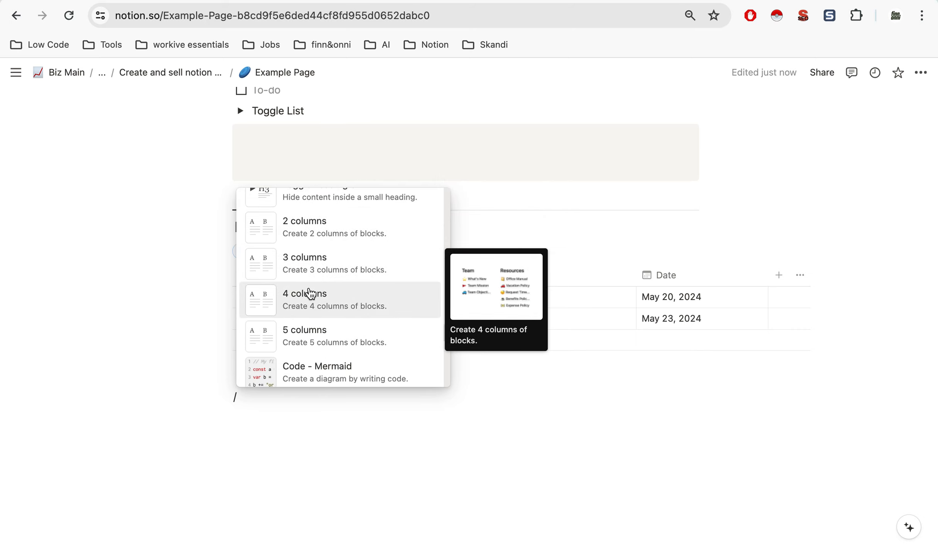
click(314, 260)
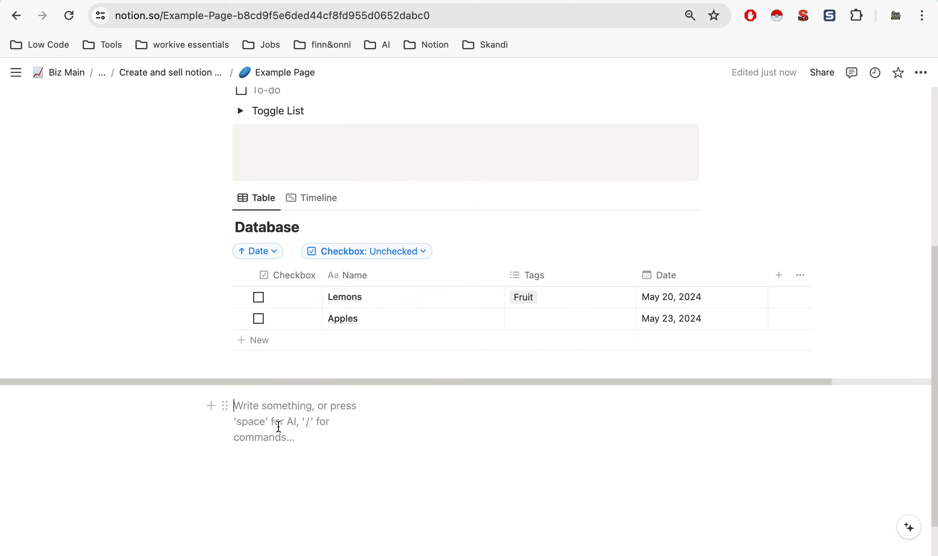
Enter the text Test in the first and second columns, leaving the third column empty
text(TEst)
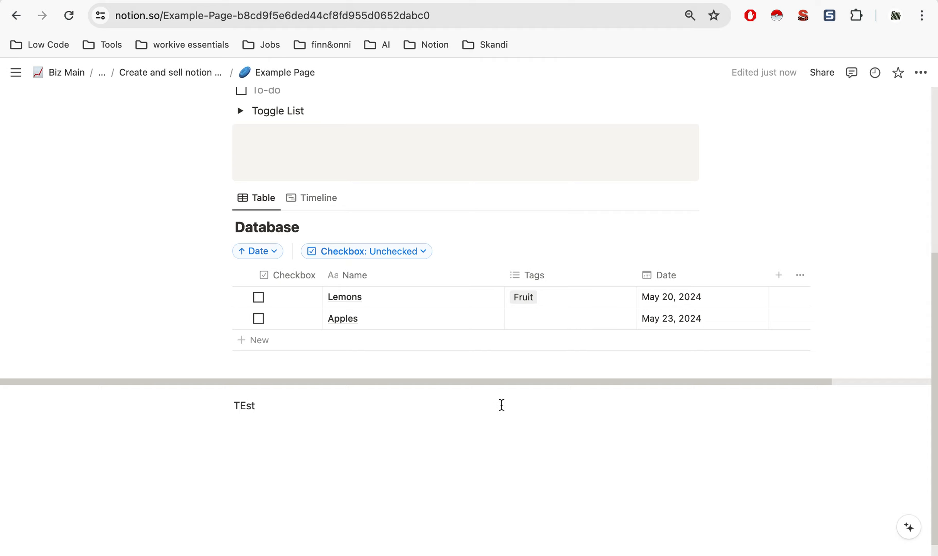
click(504, 404)
text(Te)
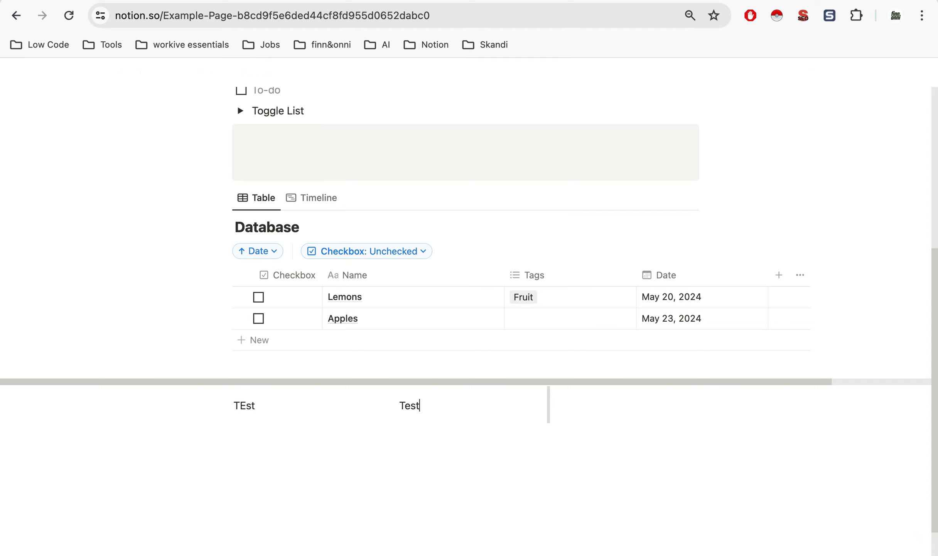
text(st)
click(660, 438)
key(BackSpace)
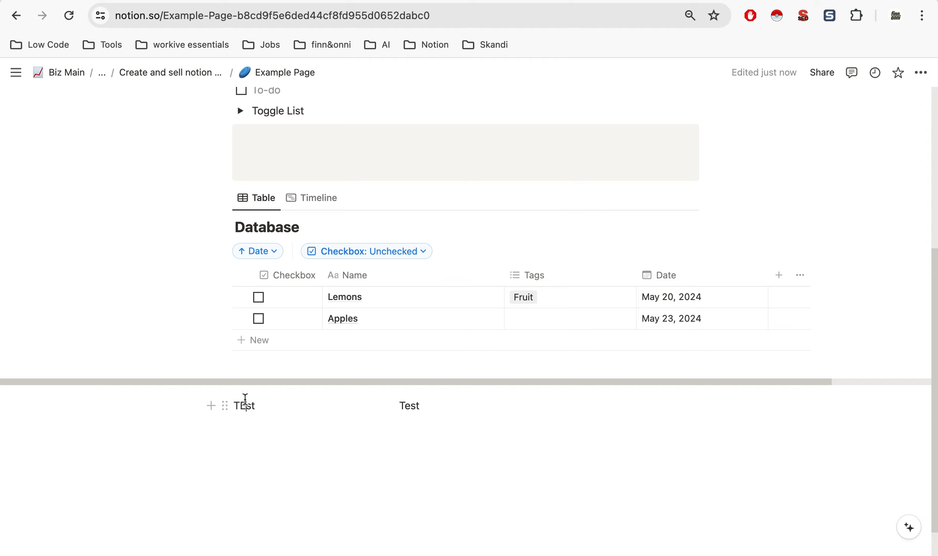
click(377, 405)
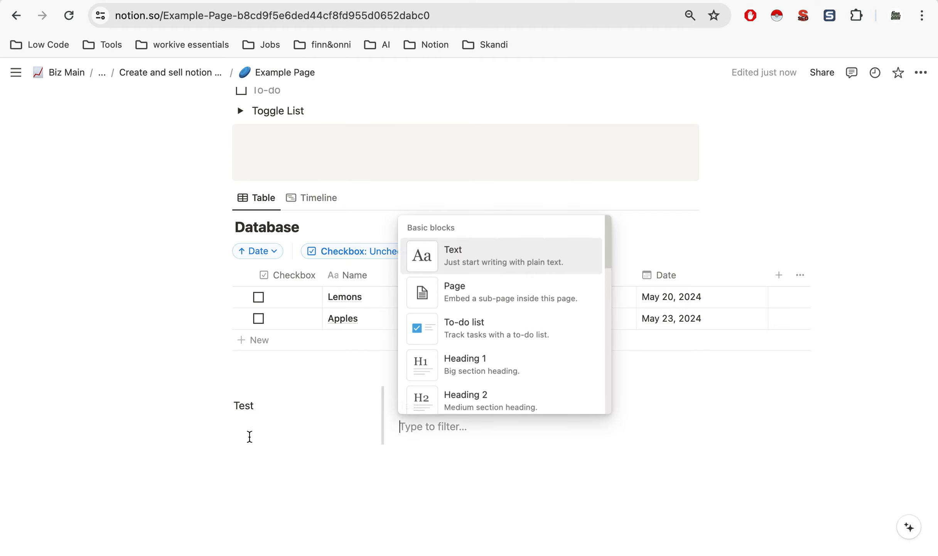
click(250, 436)
click(289, 442)
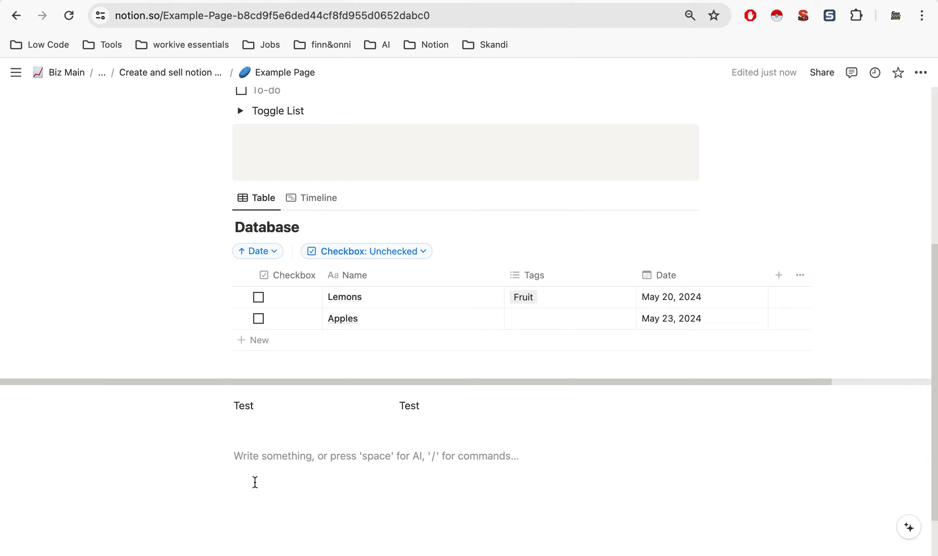
Reopen the block list below the columns and review the column, Code - Mermaid and inline block options
text(/)
scroll(315, 409, down, 3)
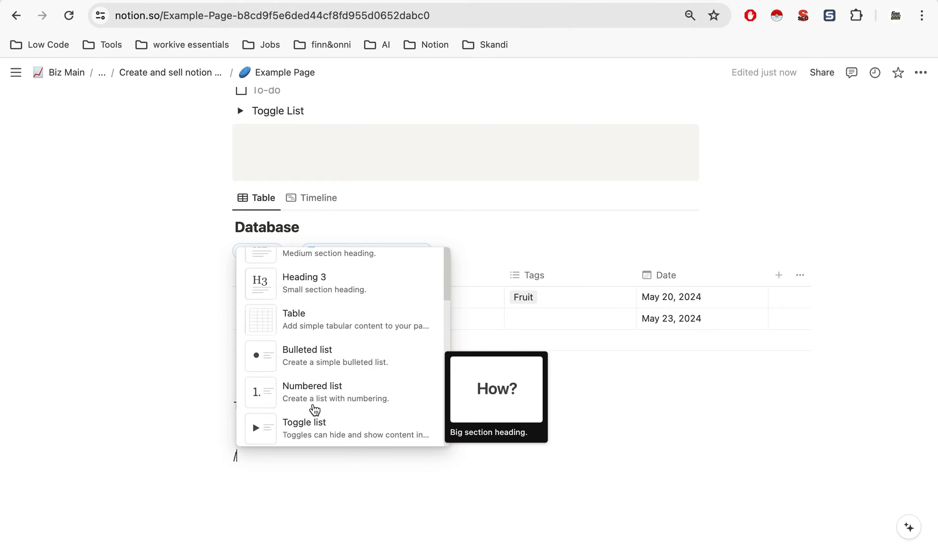
scroll(313, 409, down, 20)
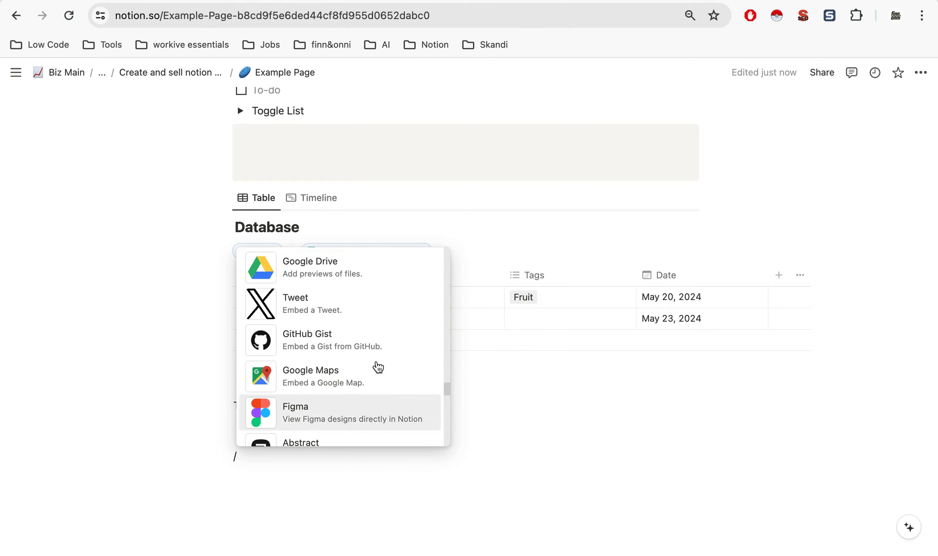
scroll(378, 367, down, 10)
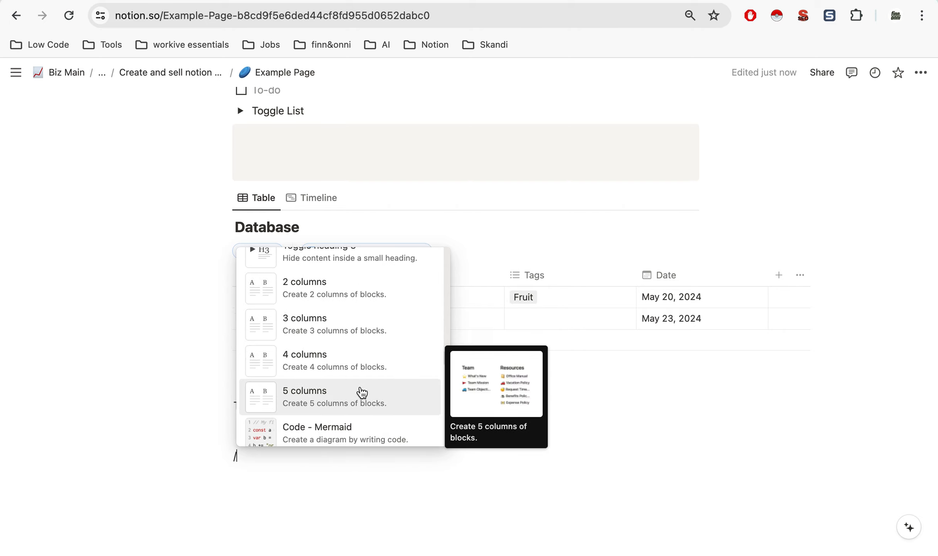
scroll(360, 390, down, 3)
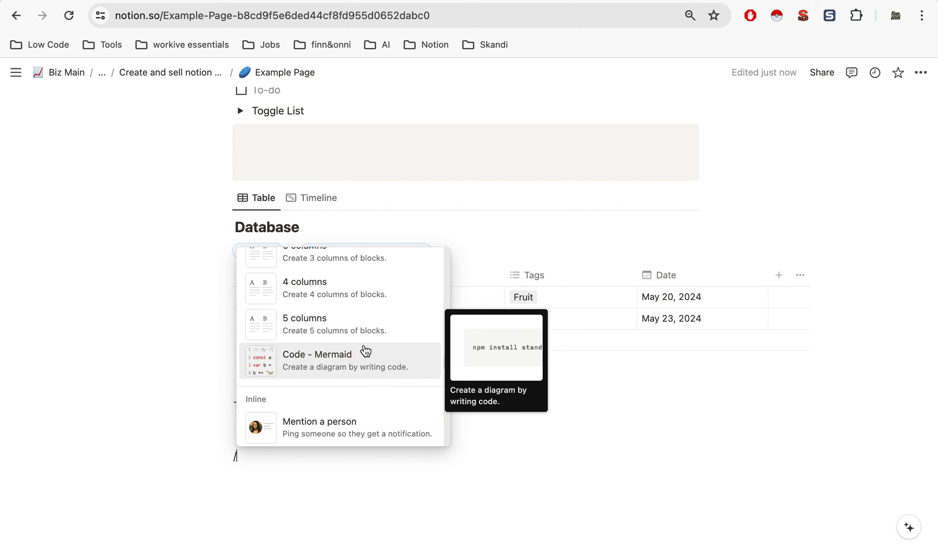
scroll(361, 357, down, 6)
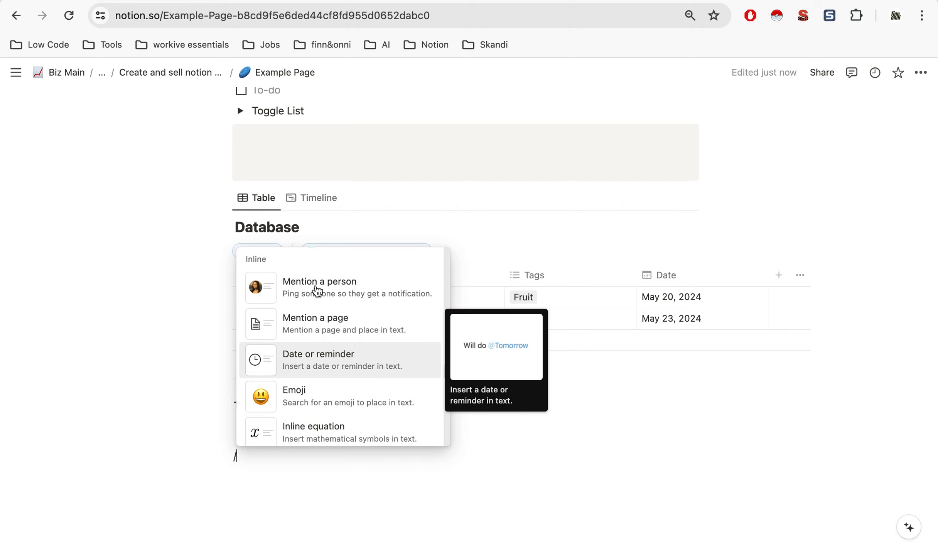
Review the embed blocks, from Google Drive, Tweet and Figma to integrations such as Jira, Trello and Slack
scroll(350, 383, down, 8)
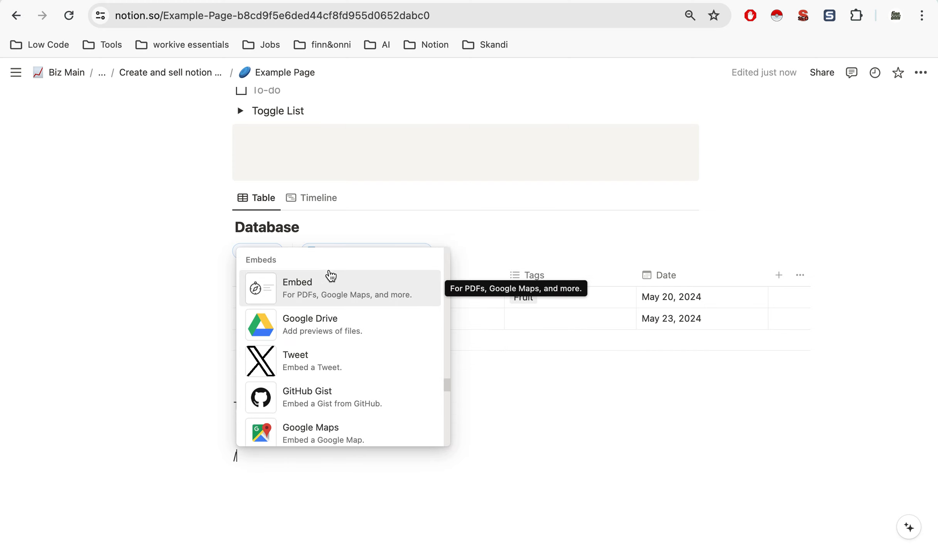
scroll(366, 323, down, 1)
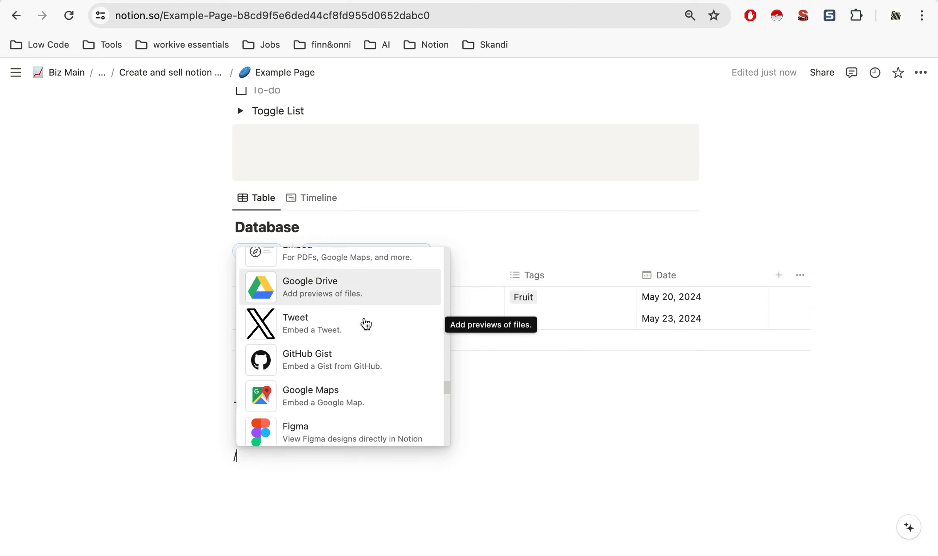
scroll(366, 324, up, 2)
scroll(371, 330, down, 1)
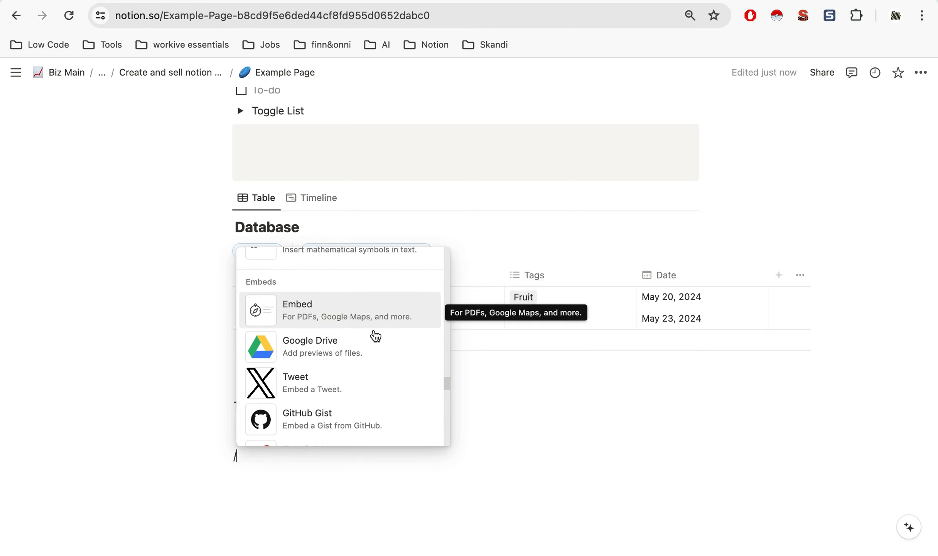
scroll(372, 322, down, 3)
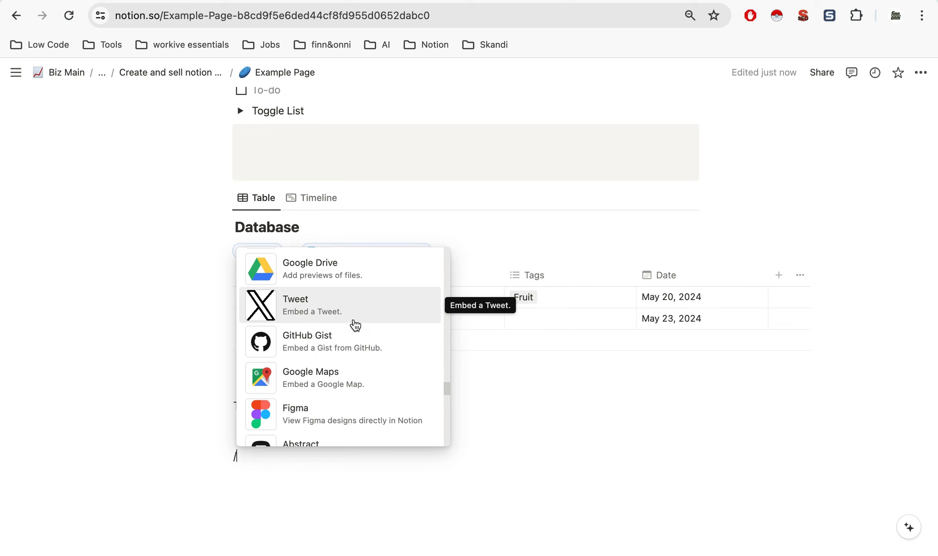
scroll(355, 326, down, 10)
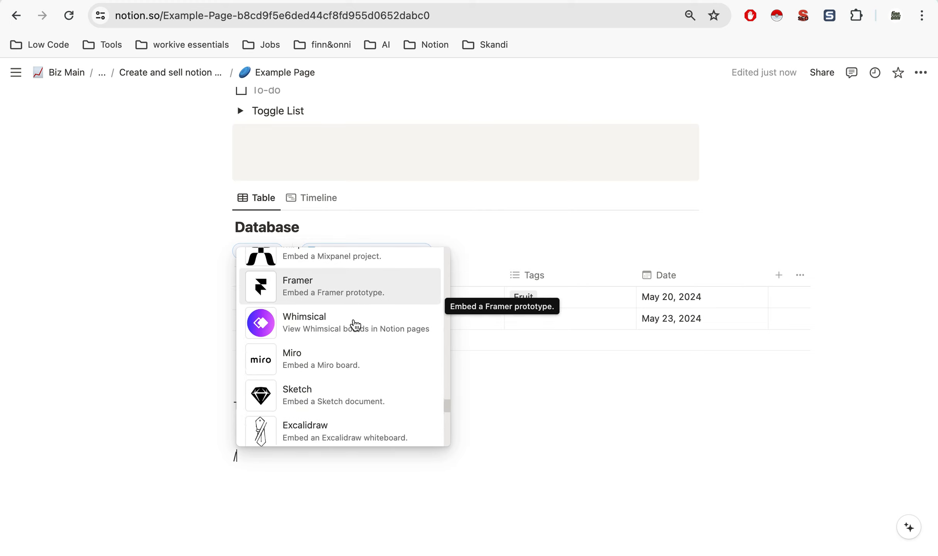
scroll(355, 325, down, 1)
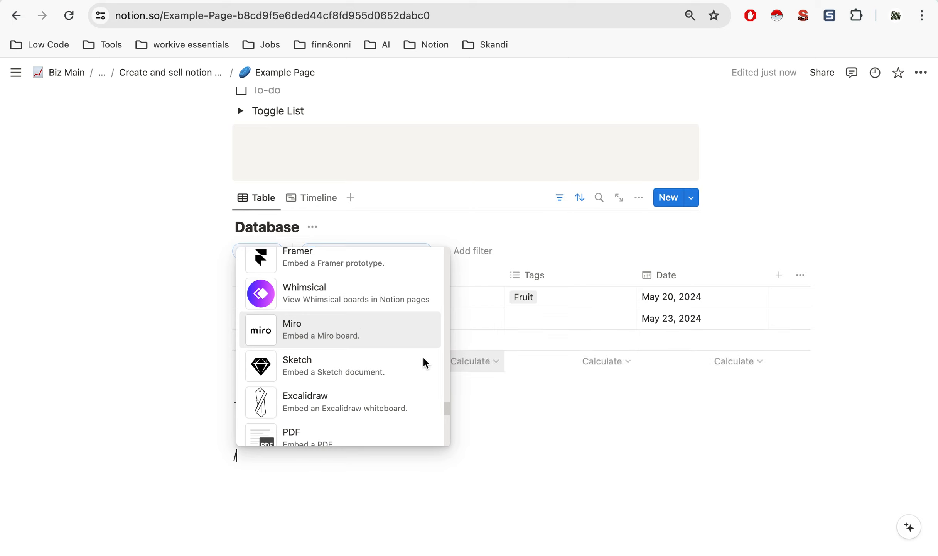
scroll(320, 322, down, 4)
scroll(319, 322, down, 10)
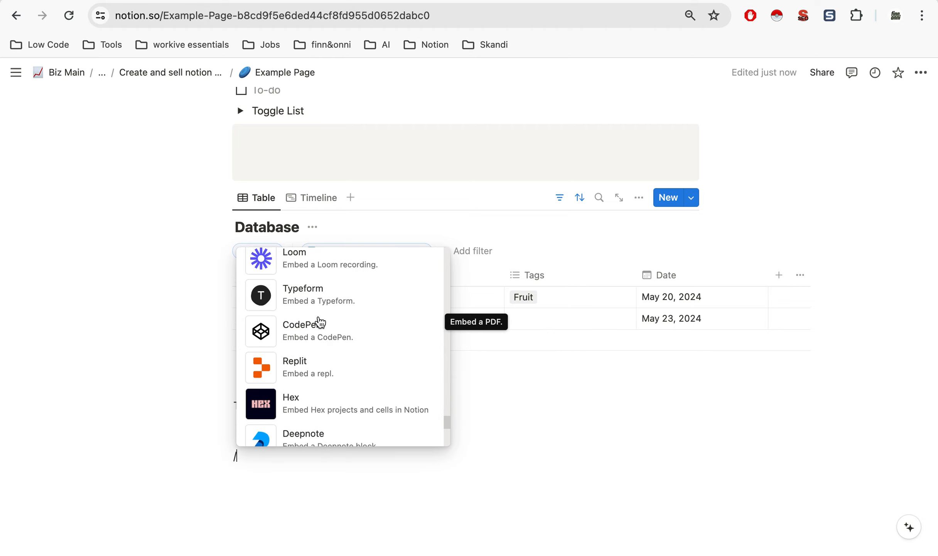
scroll(320, 322, down, 10)
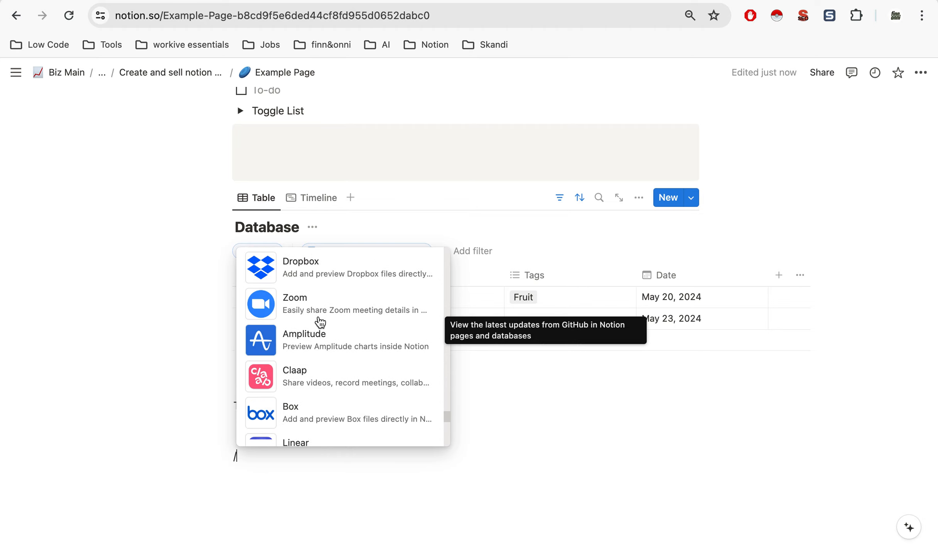
scroll(320, 322, up, 9)
scroll(319, 321, up, 2)
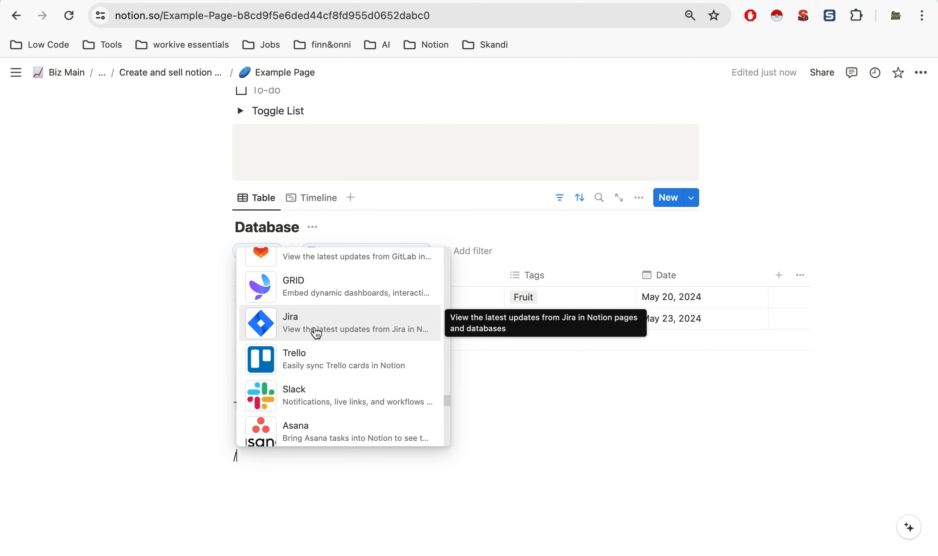
scroll(315, 330, up, 1)
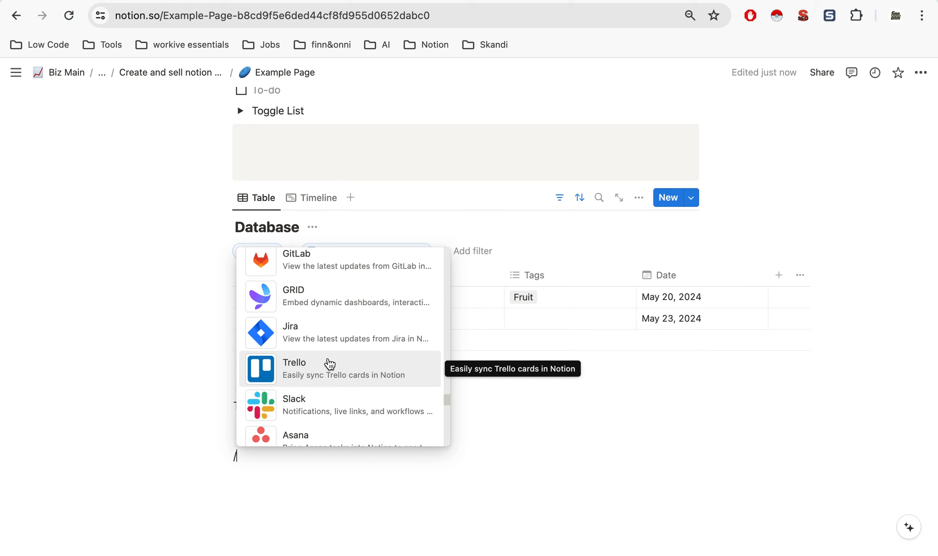
Examine the remaining embed integrations, such as GitHub, OneDrive, Dropbox and Zoom, and close the block list without inserting a block
scroll(360, 377, down, 10)
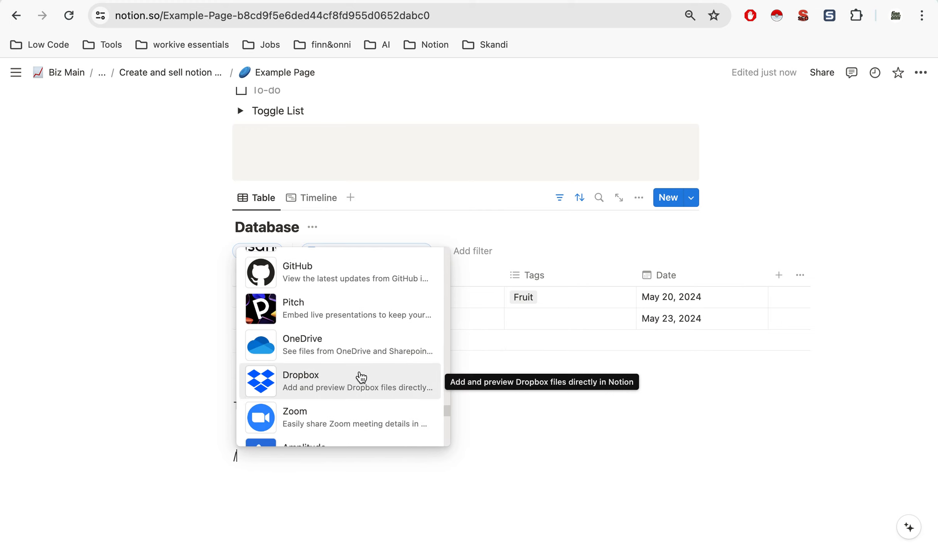
click(614, 456)
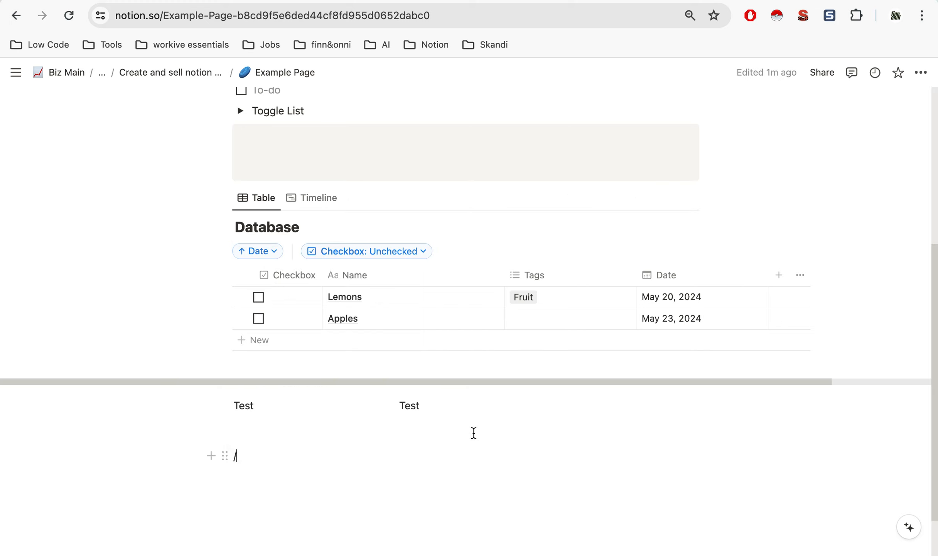
Review the example page from its cover and title through the basic blocks and database to the columns
scroll(483, 401, up, 5)
scroll(483, 402, up, 3)
scroll(483, 402, down, 2)
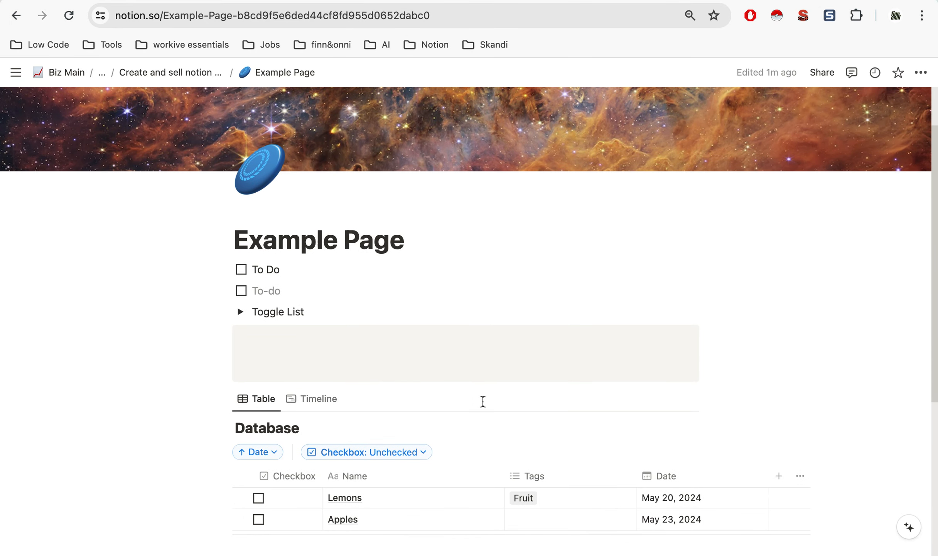
scroll(483, 401, up, 2)
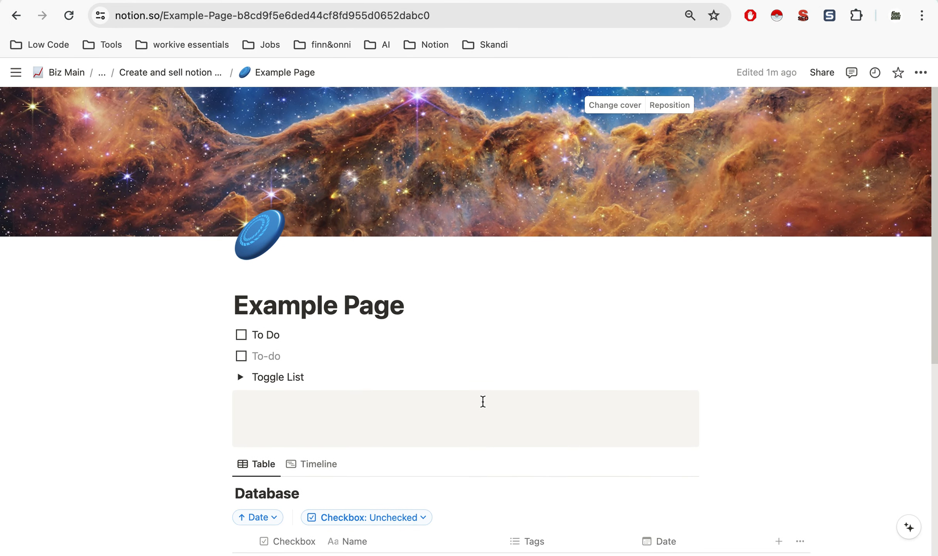
scroll(483, 401, down, 8)
scroll(483, 401, up, 2)
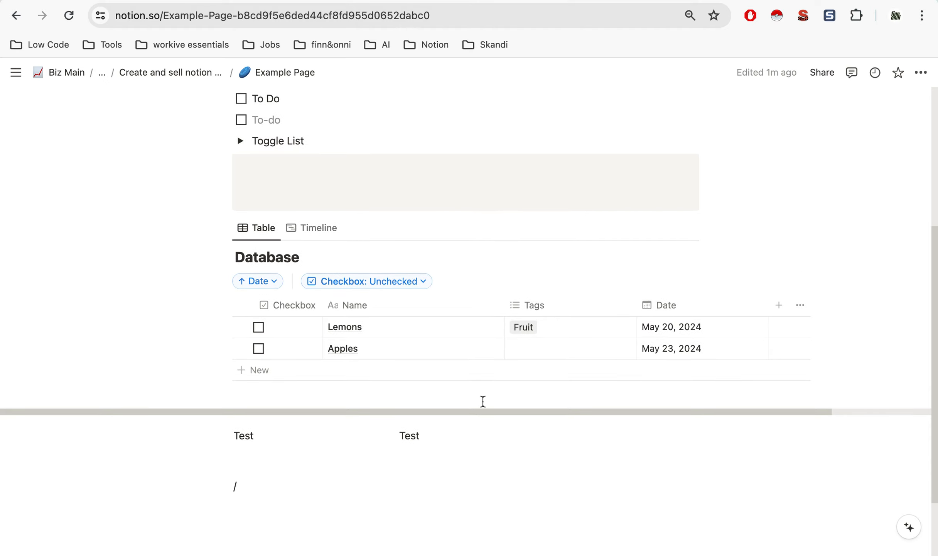
scroll(483, 402, up, 2)
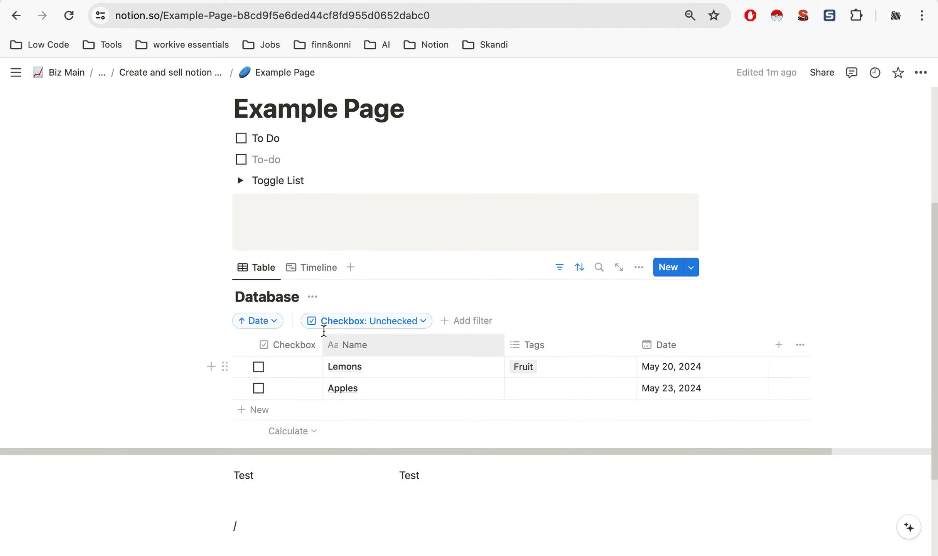